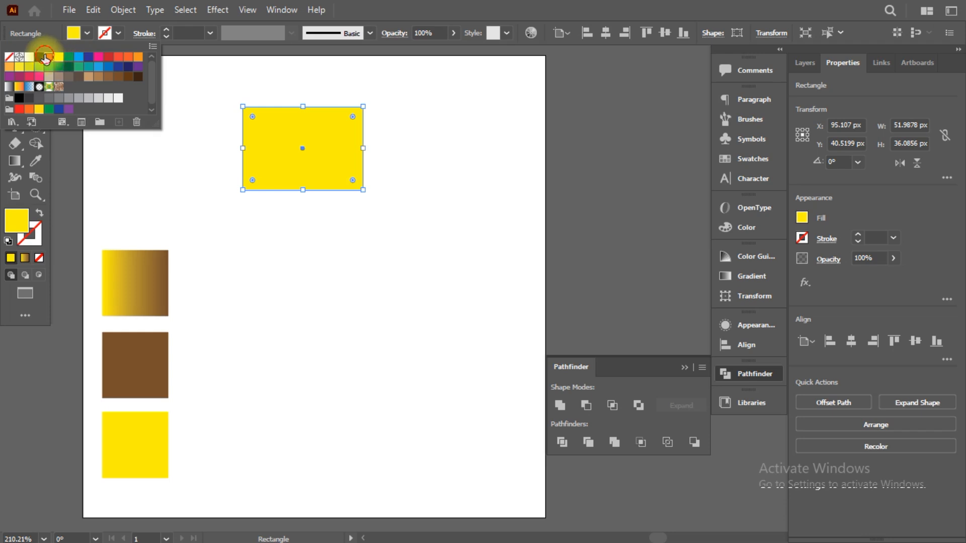
Give the large yellow rectangle a red stroke with a weight of 1 pt
left_click(49, 56)
left_click(166, 29)
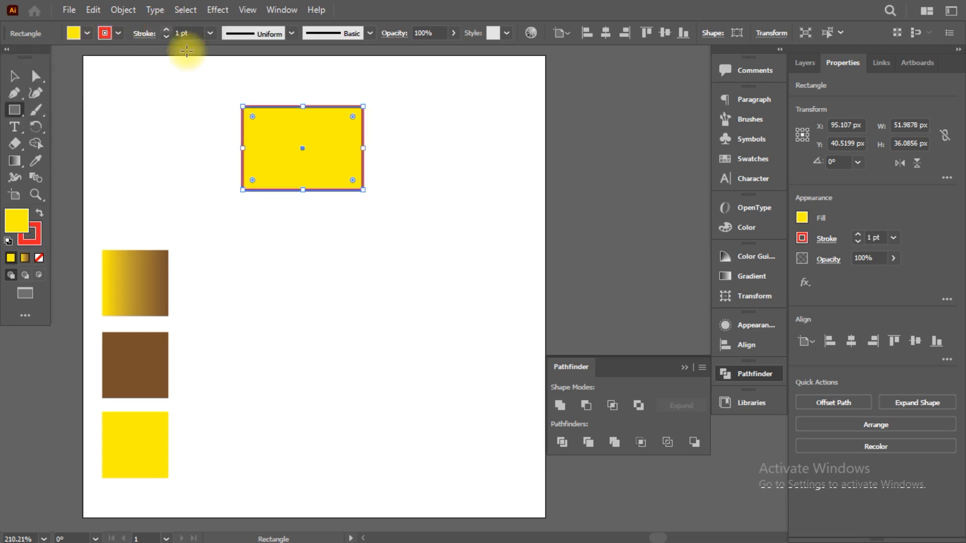
left_click(166, 30)
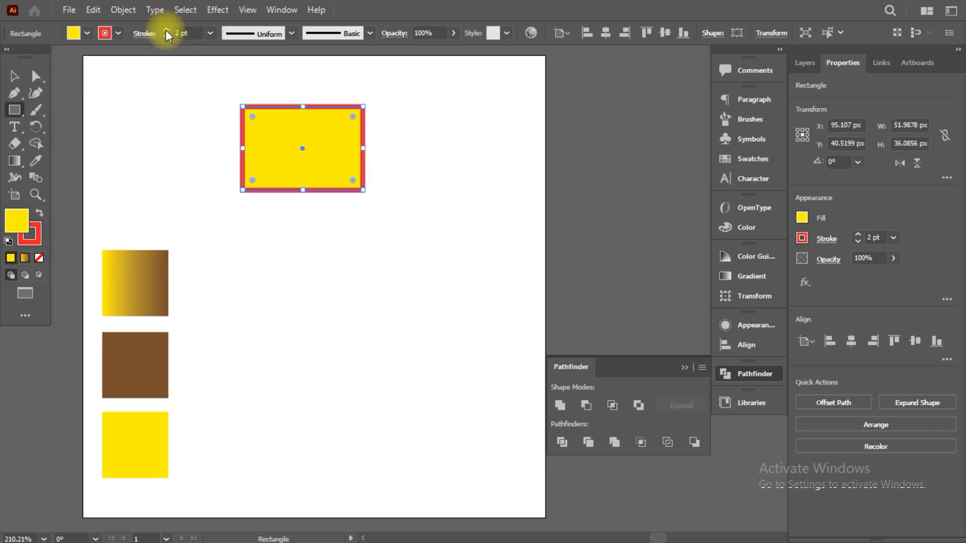
left_click(166, 36)
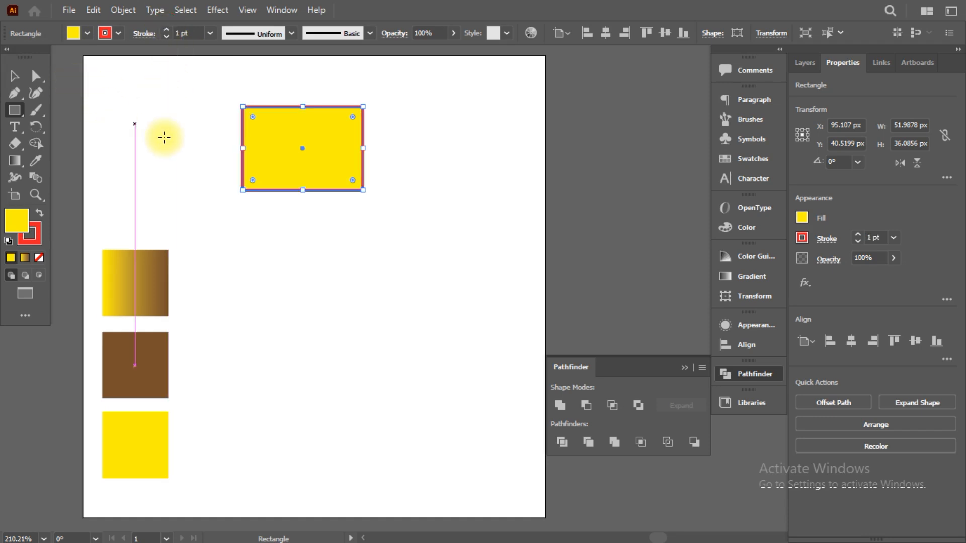
Round the rectangle's upper-left and lower-right corners by about 18 px, and shrink it to about 36 by 25 px in the artboard's lower-right corner
left_click(37, 80)
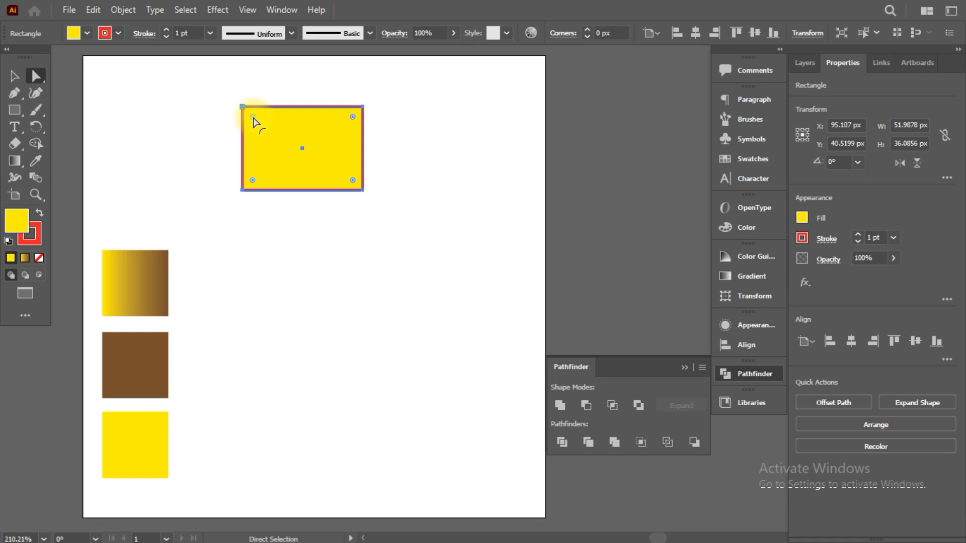
mouse_move(254, 118)
left_mouse_down()
mouse_move(304, 169)
mouse_move(247, 119)
mouse_move(294, 178)
mouse_move(286, 147)
mouse_move(243, 107)
left_mouse_up()
left_click_drag(252, 118, 270, 149)
key("ctrl+z")
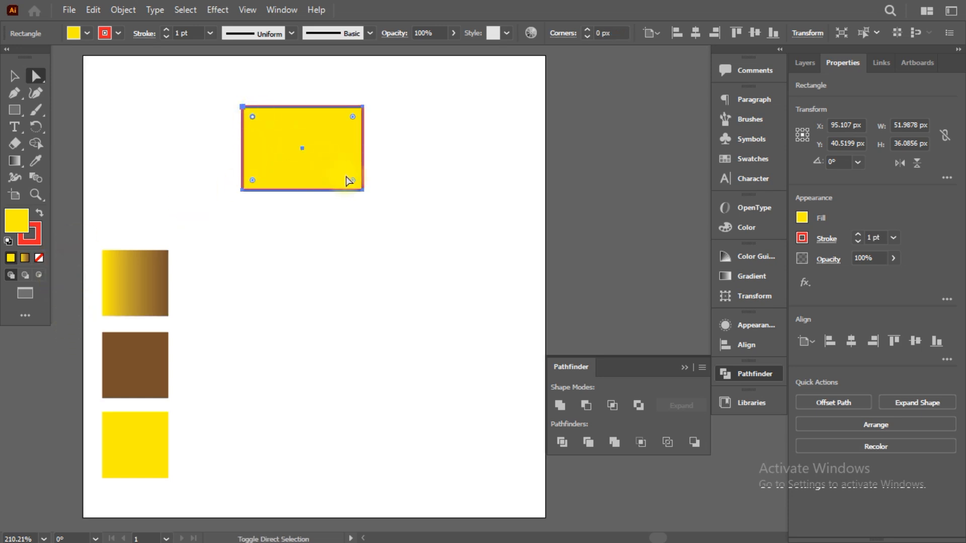
left_click_drag(354, 184, 324, 153)
left_click(14, 76)
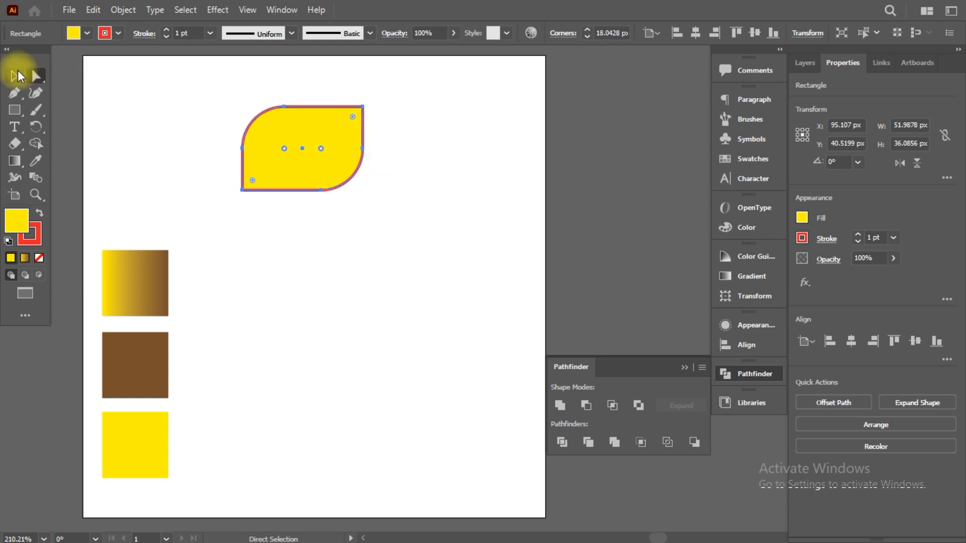
left_click_drag(363, 106, 501, 481)
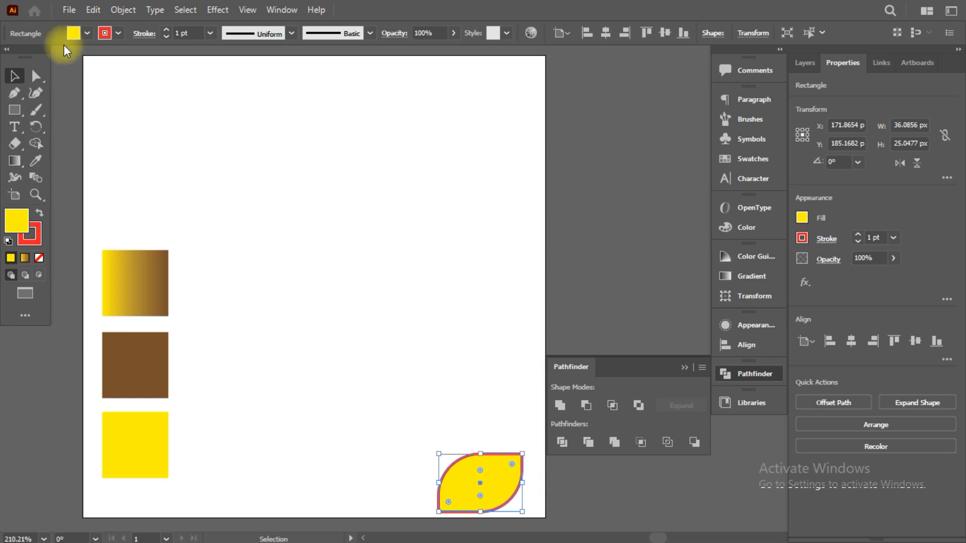
left_click(14, 110)
left_click(72, 125)
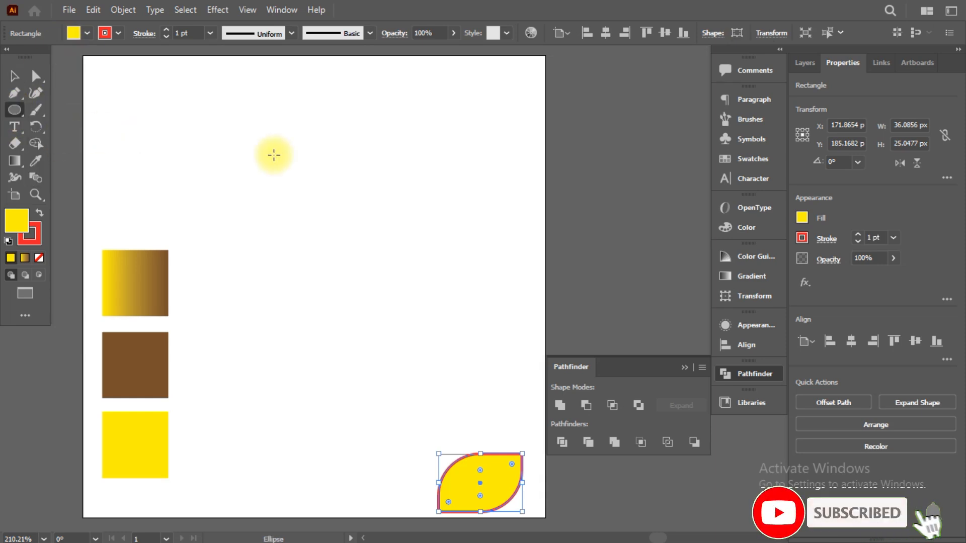
left_click_drag(269, 152, 391, 254)
key("ctrl+z")
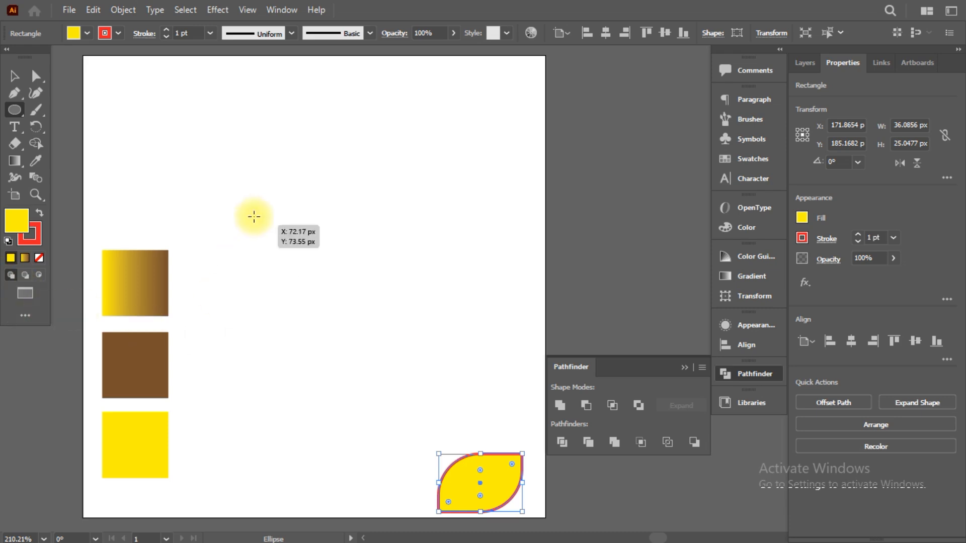
Draw a circle about 71 px wide, set its stroke to none, and delete the circle
mouse_move(293, 153)
left_mouse_down()
mouse_move(388, 318)
mouse_move(373, 314)
left_mouse_up()
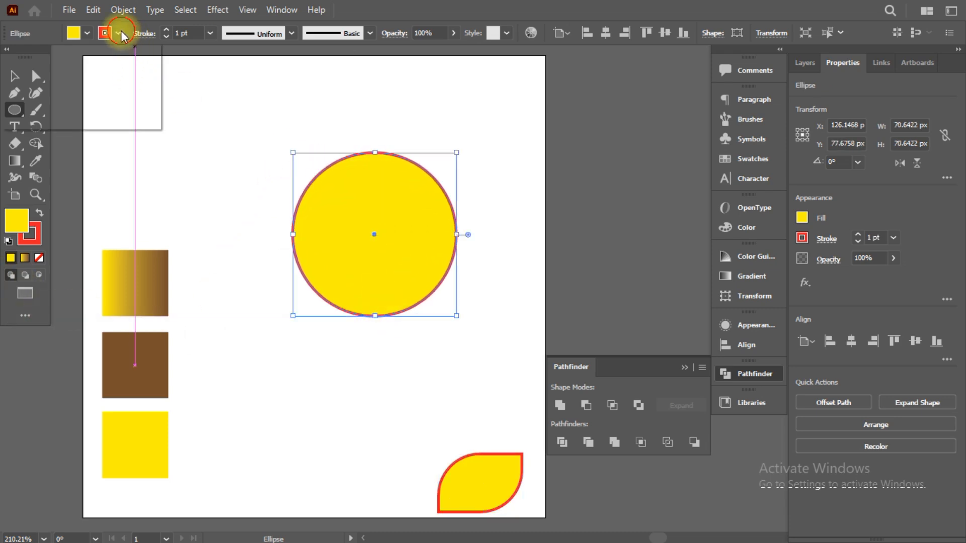
left_click(7, 56)
left_click(353, 262)
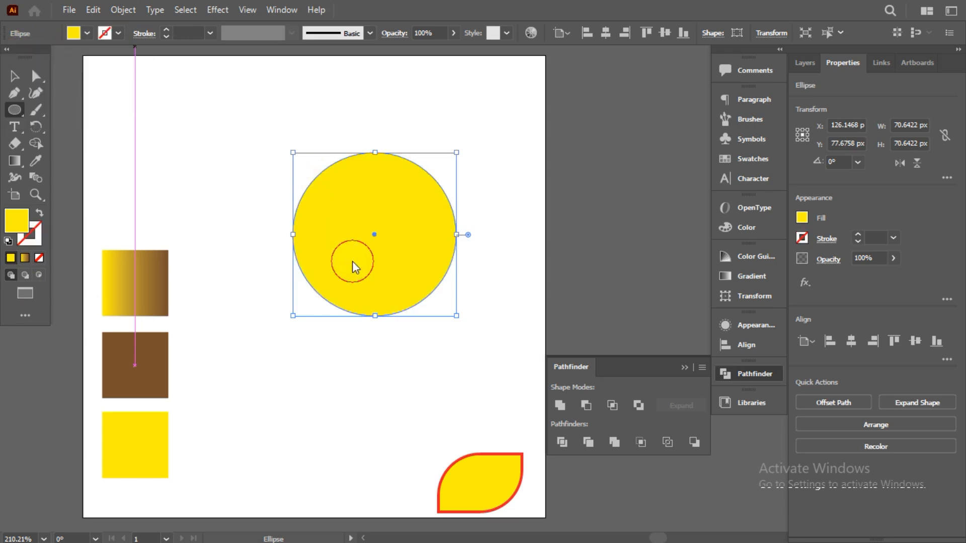
key("Delete")
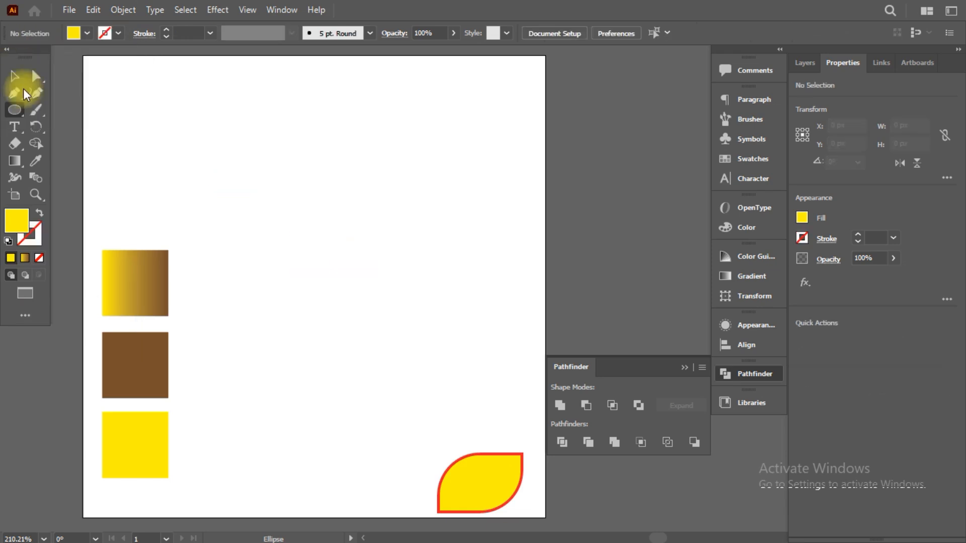
left_click_drag(19, 111, 83, 127)
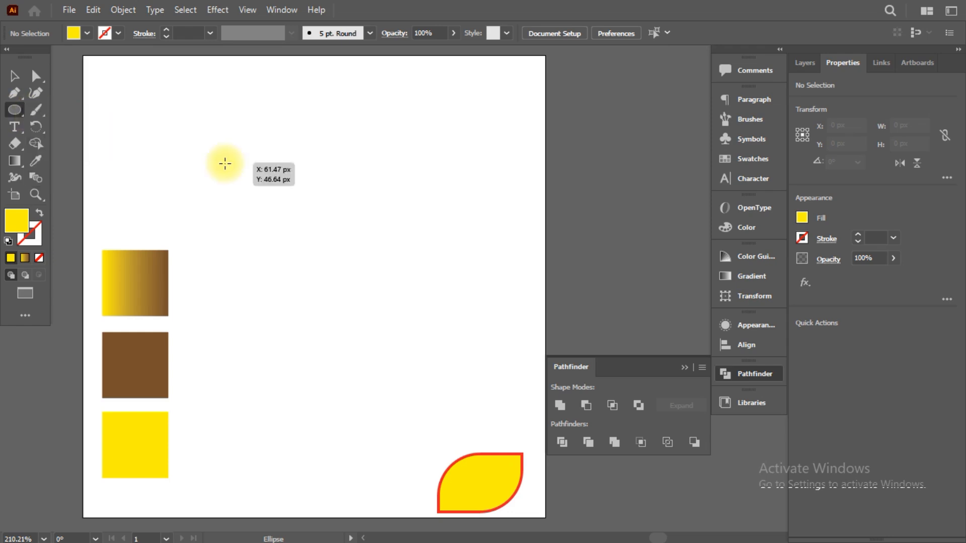
left_click_drag(269, 148, 327, 214)
key("ctrl+z")
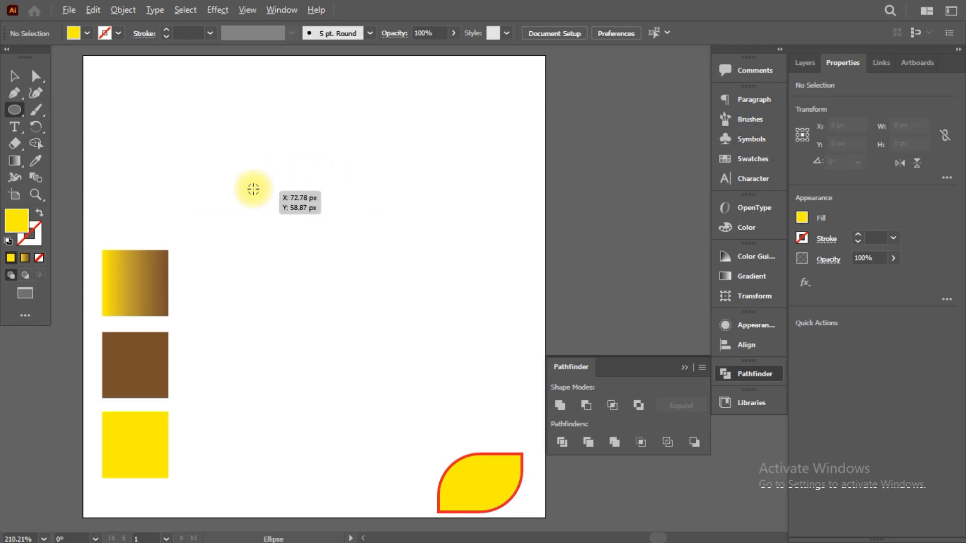
Draw a yellow circle without a stroke and place it, about 23 px wide, beside the leaf shape near the artboard's lower edge
left_click_drag(269, 153, 310, 224)
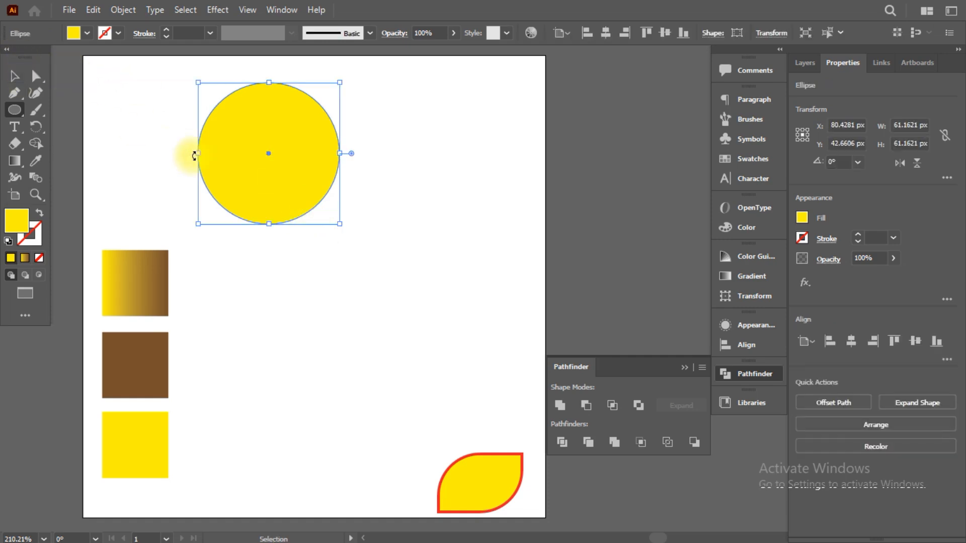
key("ctrl+z")
left_click_drag(280, 183, 380, 489)
key("v")
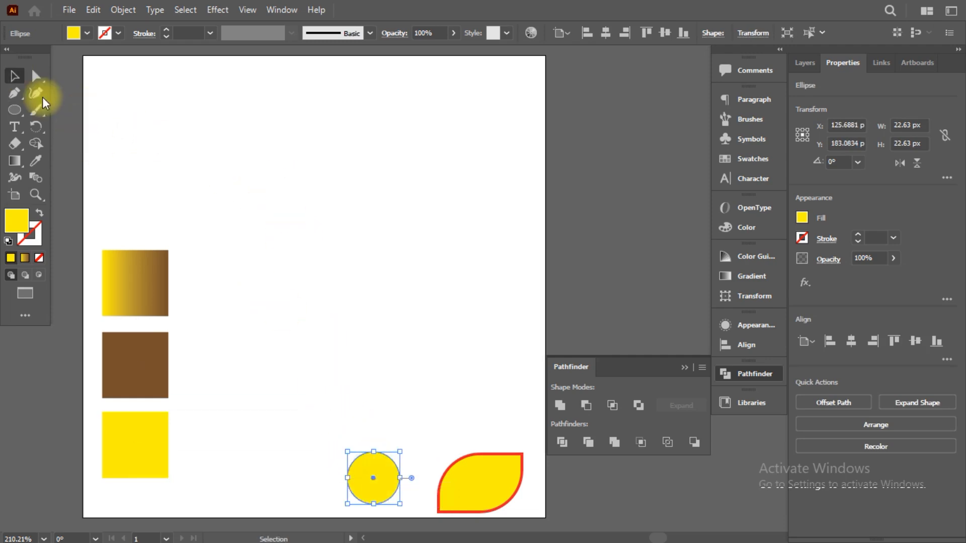
Draw a yellow hexagon about 59 by 51 px and move it to the upper middle of the artboard
right_click(17, 111)
left_click(77, 147)
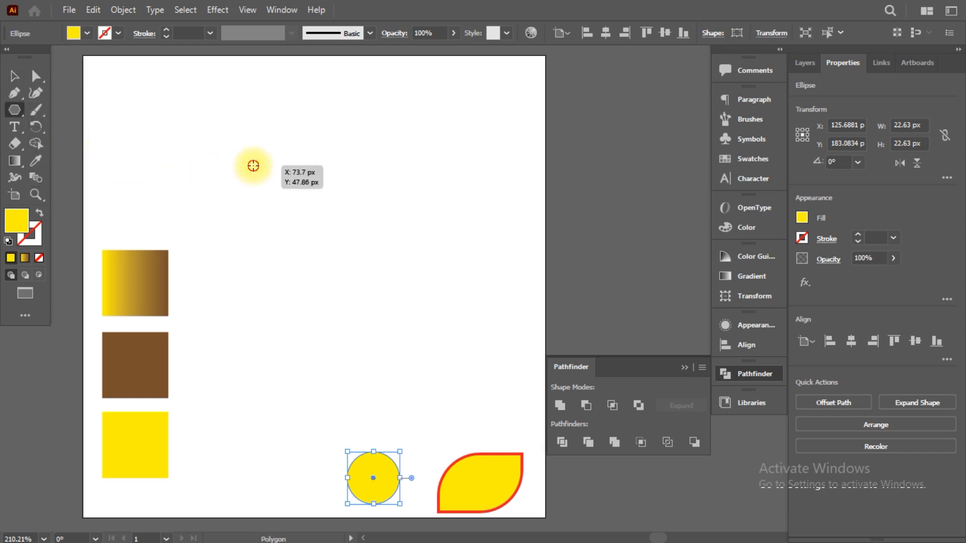
left_click_drag(254, 165, 284, 224)
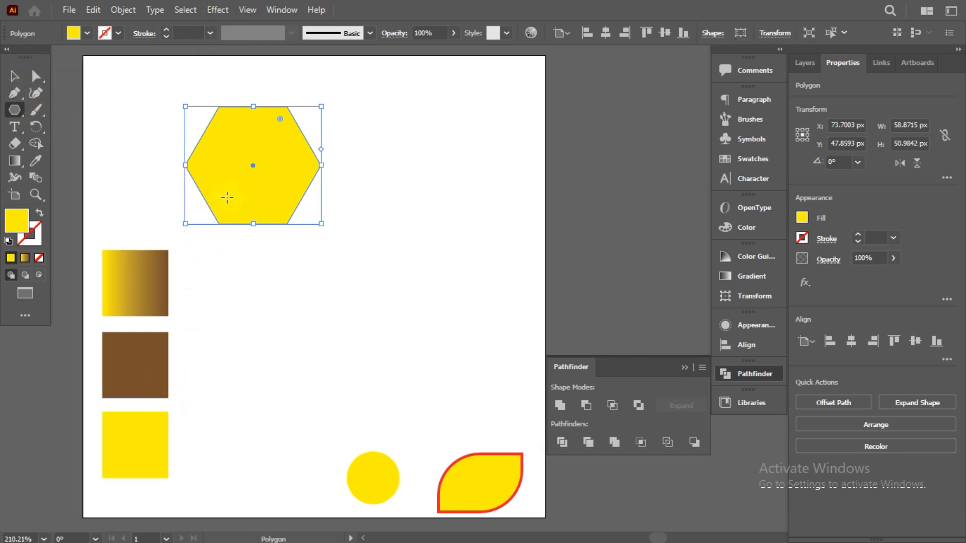
left_click(15, 76)
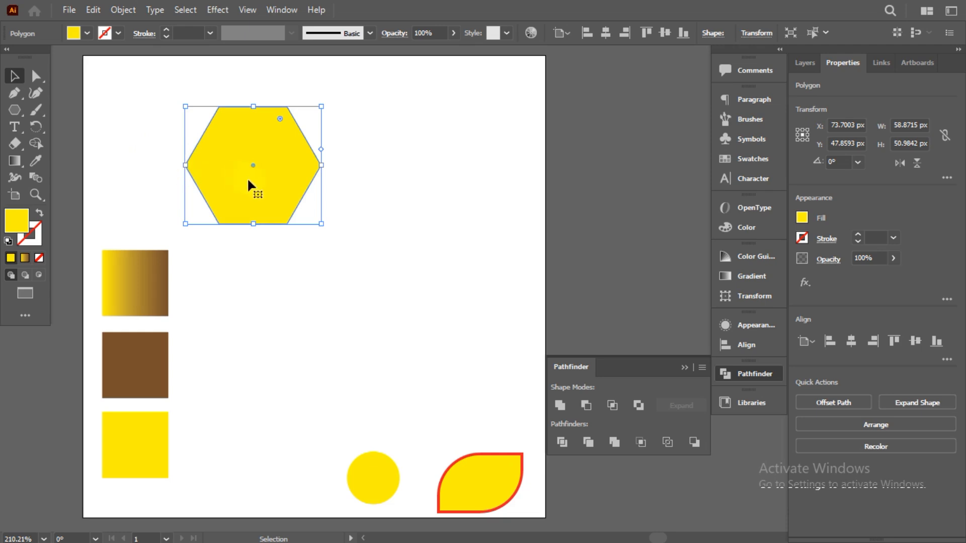
left_click_drag(250, 184, 305, 196)
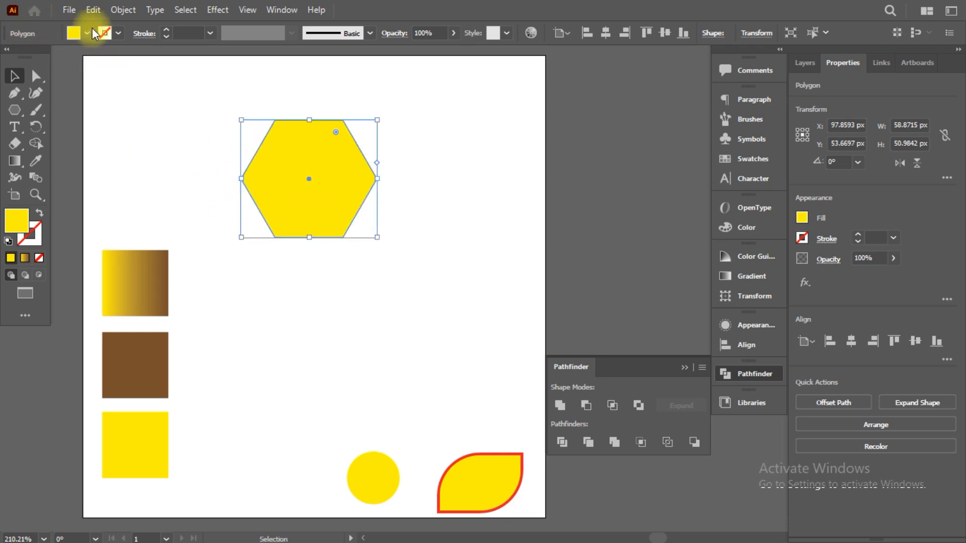
Give the hexagon a red stroke with a weight of 6 pt
left_click(505, 34)
left_click(505, 34)
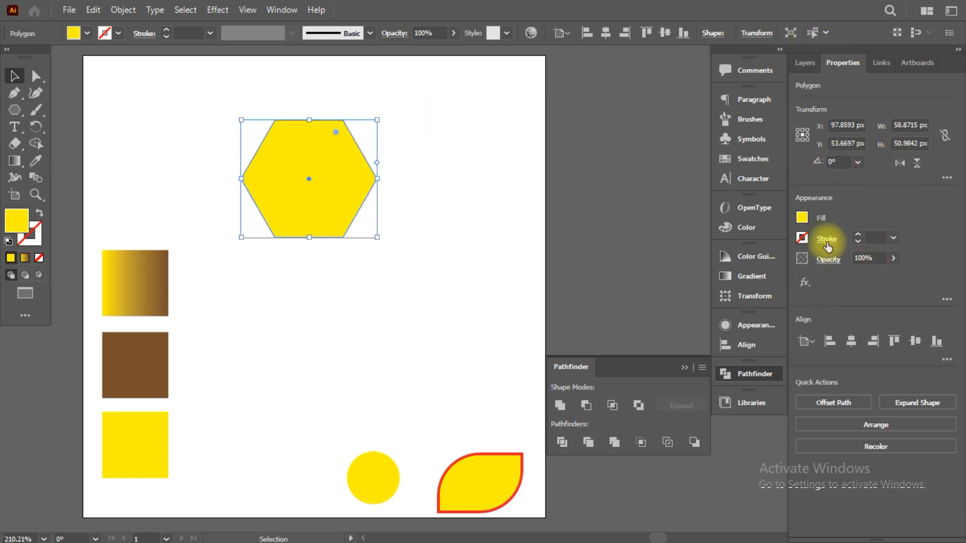
left_click(857, 235)
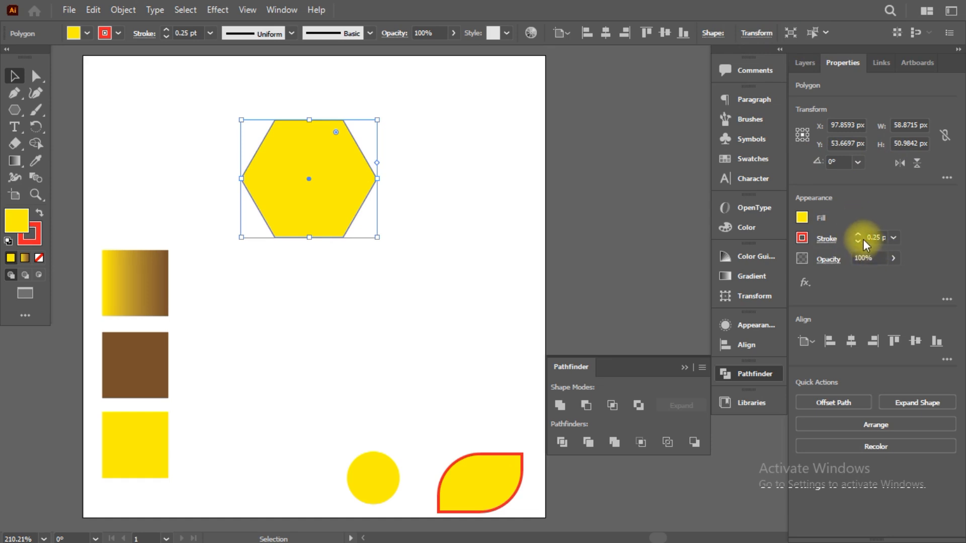
left_click(858, 234)
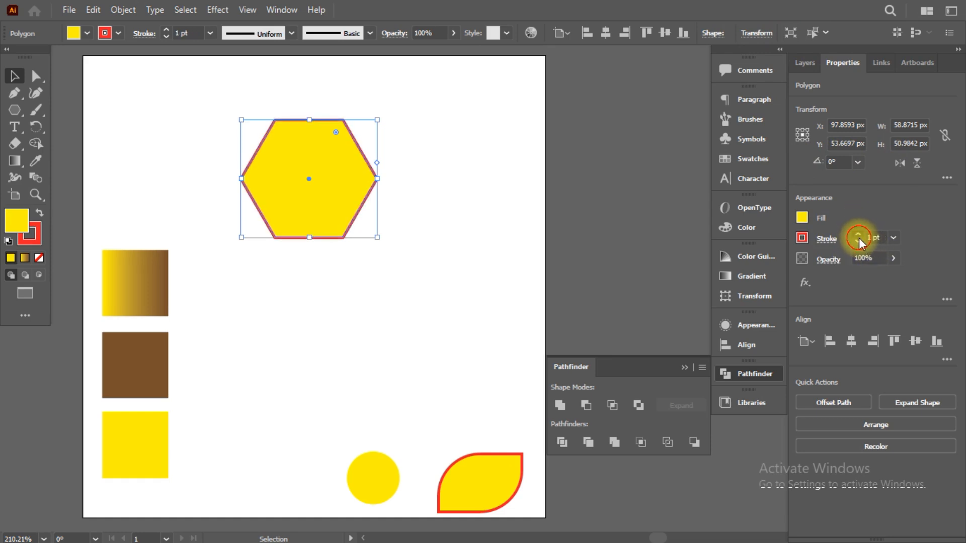
left_click(858, 234)
left_click(858, 234)
Try lowering the hexagon's opacity to 17%, and look over the available effects
left_click(894, 258)
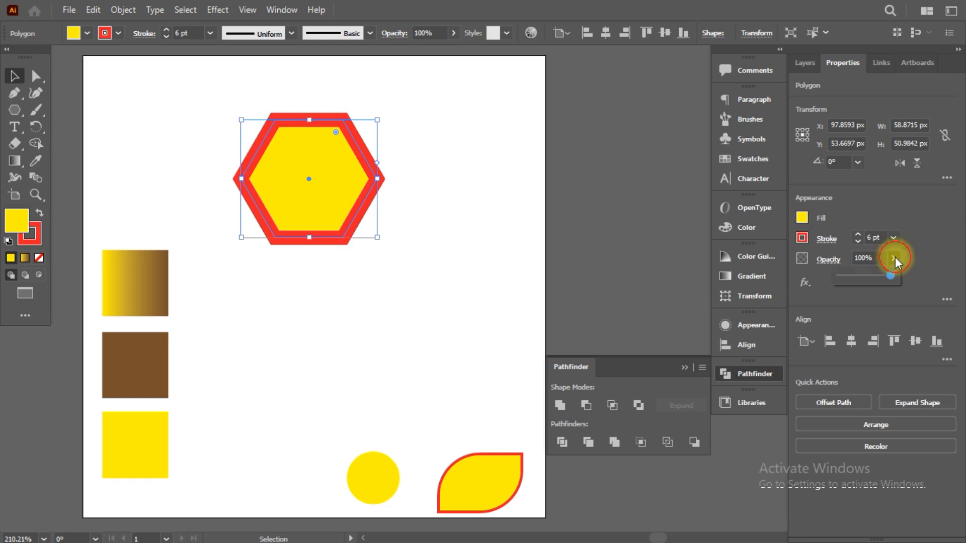
left_click_drag(893, 275, 854, 276)
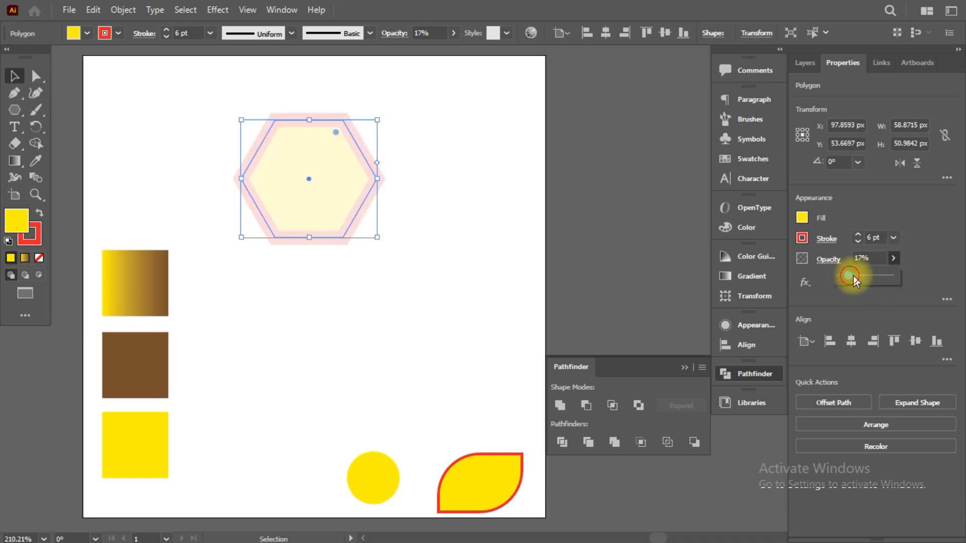
left_click(805, 284)
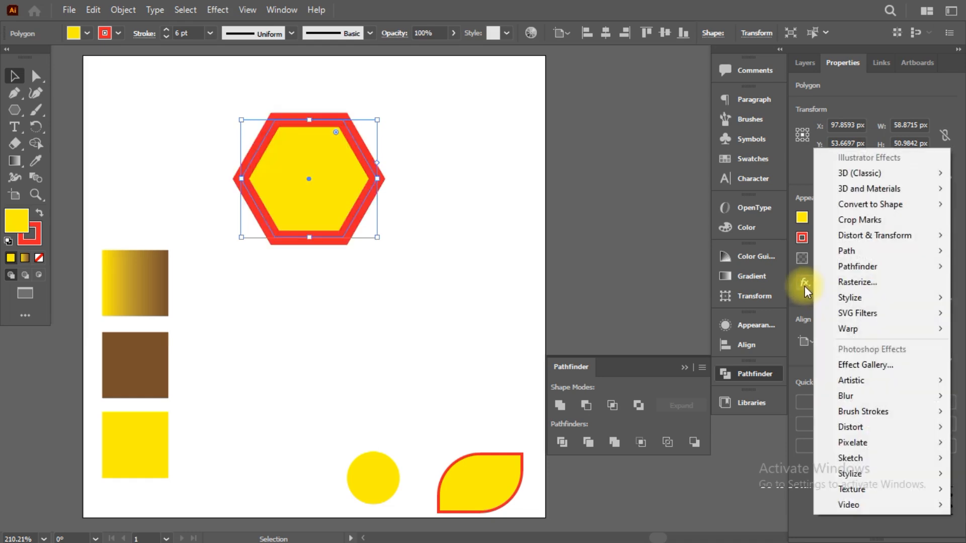
left_click(904, 93)
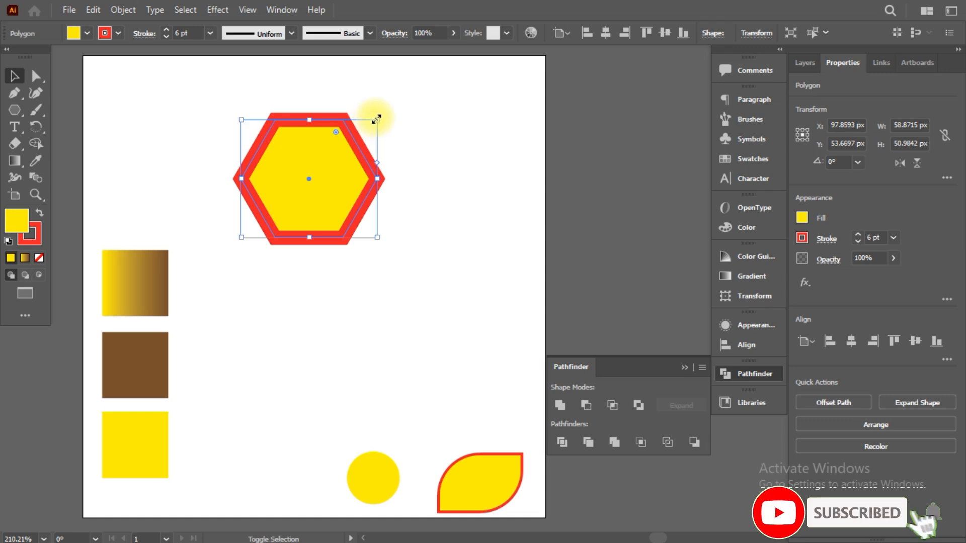
Shrink the hexagon to about 22 by 19 px and place it beside the small circle near the artboard's lower edge
left_click_drag(376, 118, 278, 474)
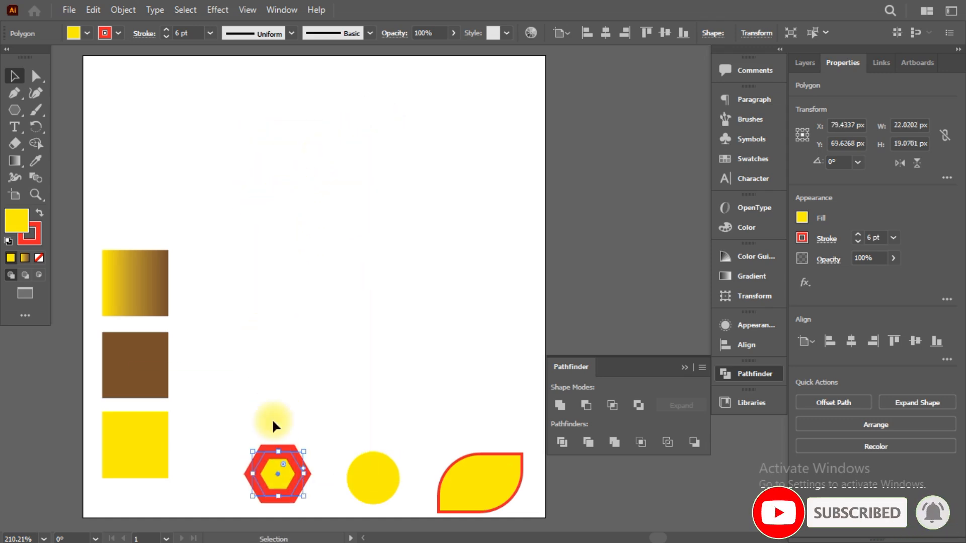
Draw a five-pointed star about 19 px wide in the upper middle of the artboard
right_click(12, 110)
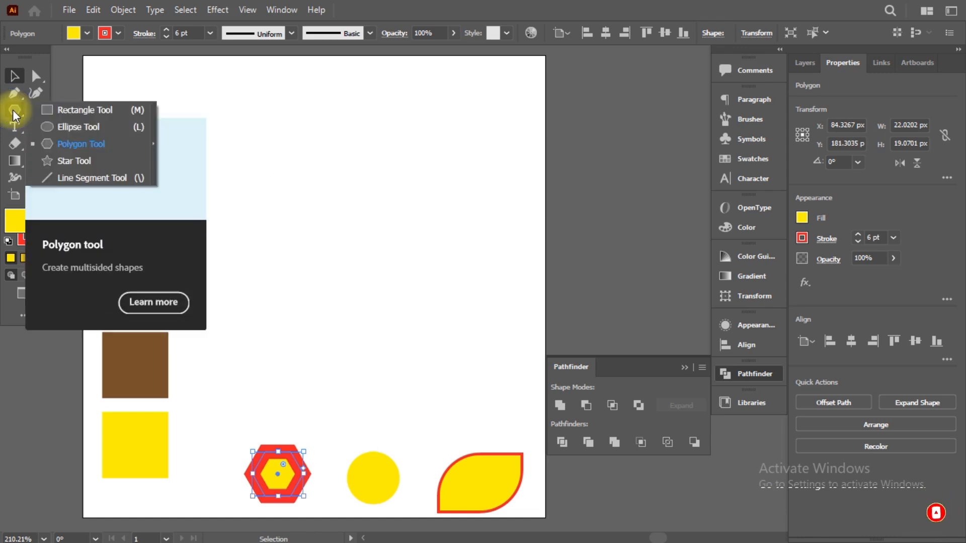
left_click(71, 164)
left_click_drag(302, 194, 319, 225)
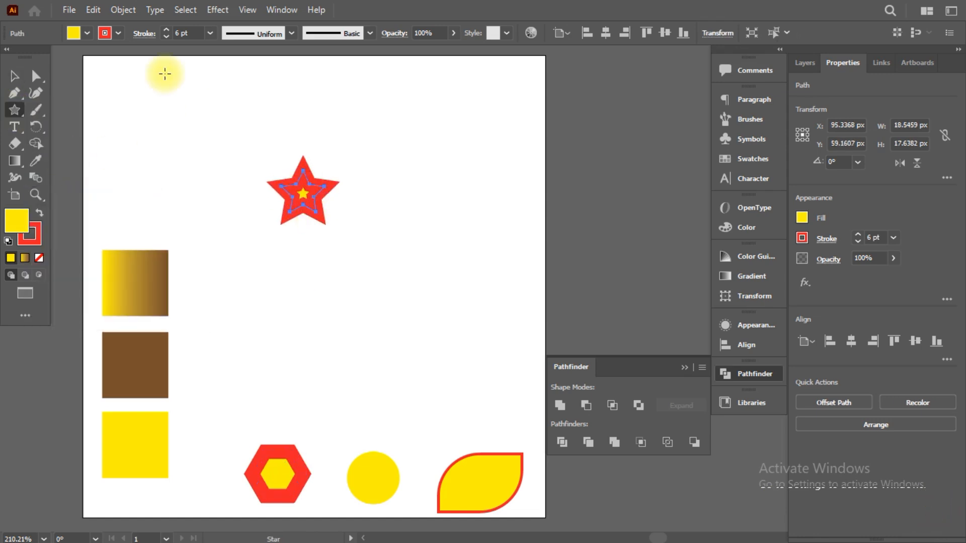
Reduce the star's stroke weight to 0.5 pt and move the star just above the gap between the hexagon and the circle
left_click(165, 37)
left_click(166, 36)
left_click(165, 36)
left_click(166, 36)
left_click(165, 36)
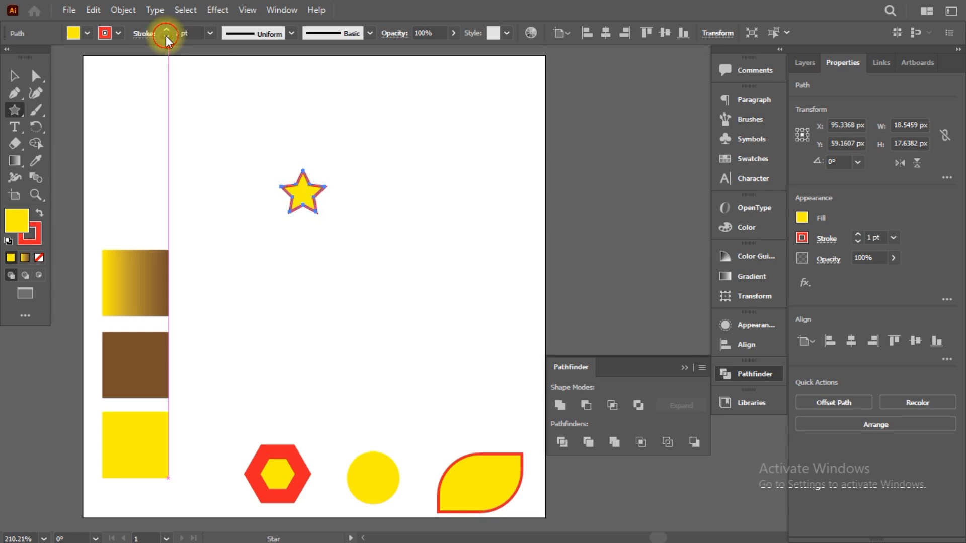
left_click(166, 36)
left_click(14, 76)
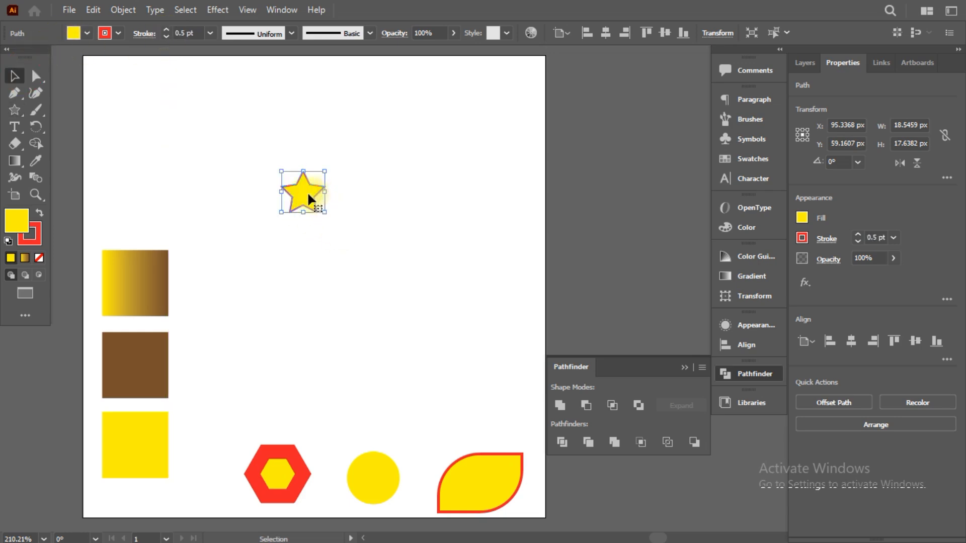
left_click_drag(309, 199, 331, 432)
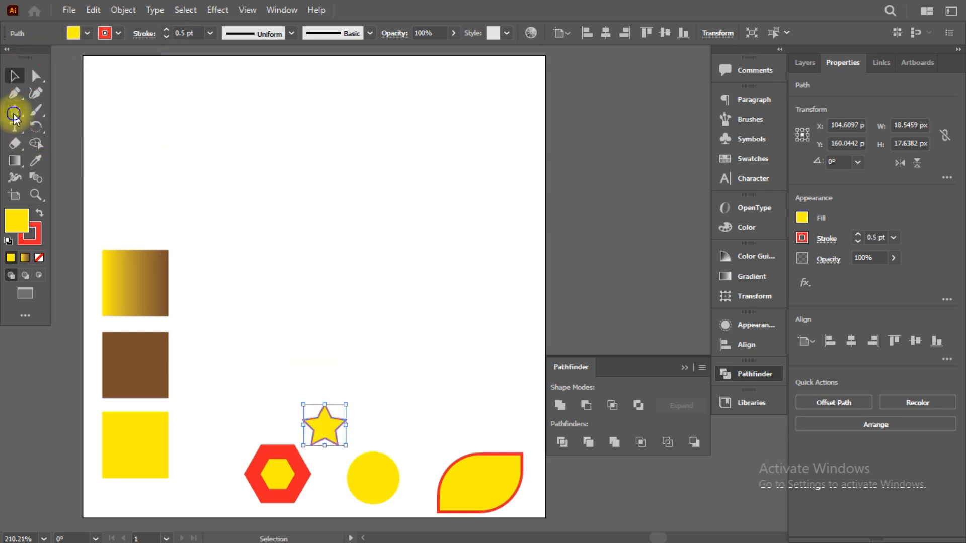
Draw a diagonal line segment sloping down to the right across the middle of the artboard
left_click(14, 116)
left_click(83, 176)
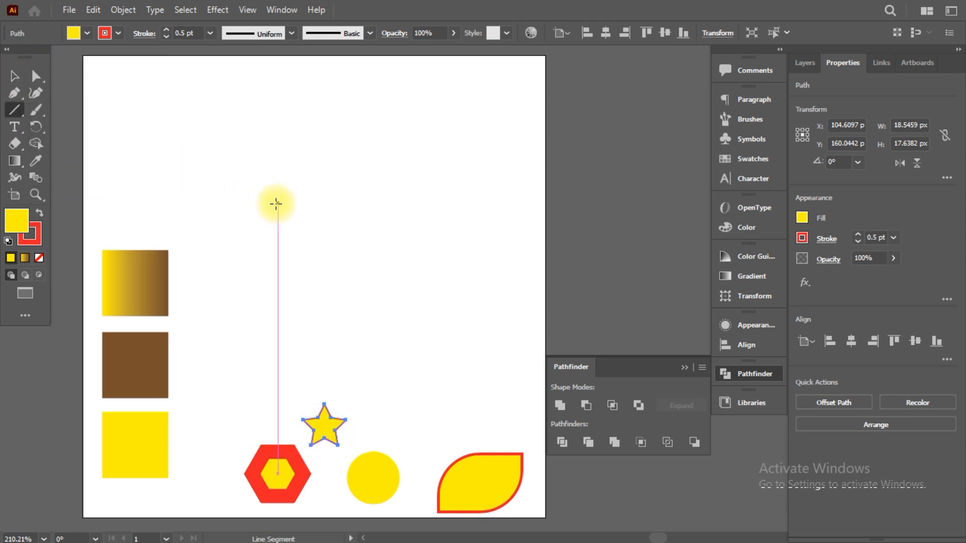
mouse_move(258, 199)
left_mouse_down()
mouse_move(393, 214)
mouse_move(336, 282)
left_mouse_up()
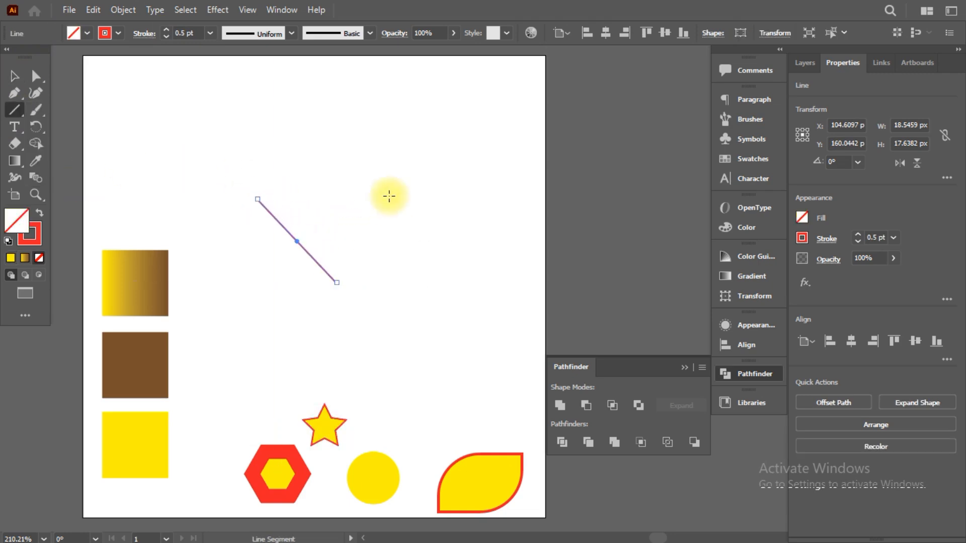
Draw three more line segments at free angles in the upper half of the artboard
left_click_drag(389, 196, 423, 285)
left_click_drag(449, 151, 270, 127)
left_click_drag(336, 94, 325, 144)
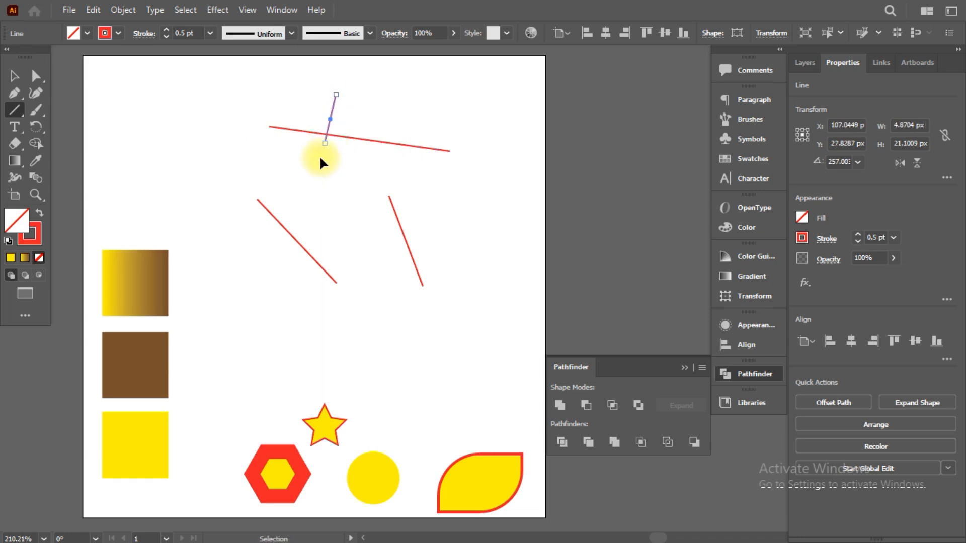
Undo all four freely angled line segments
key("ctrl+z")
key("ctrl+z")
key("ctrl+z")
key("ctrl+z")
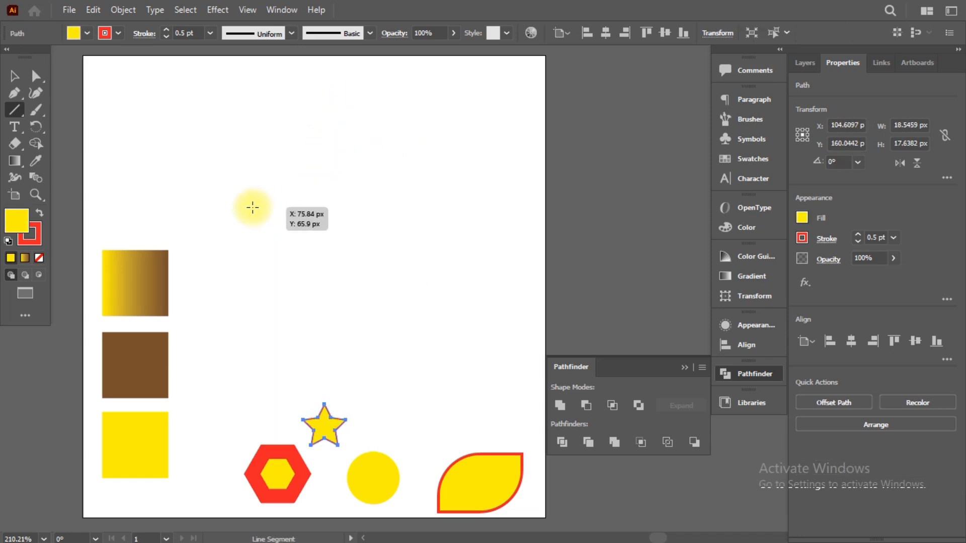
Draw a straight horizontal line about 93 px long and a vertical line about 79 px long crossing it
left_click_drag(219, 198, 435, 206)
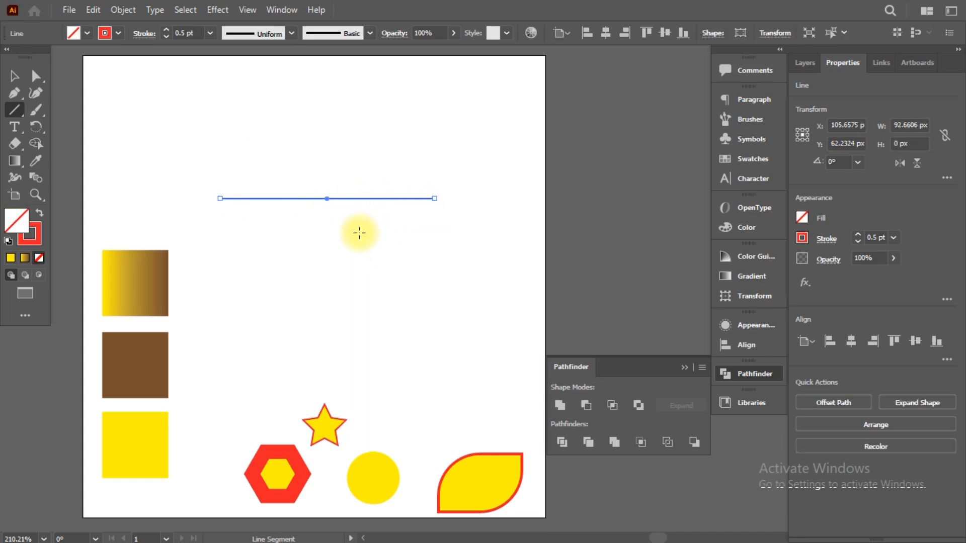
left_click_drag(324, 114, 339, 296)
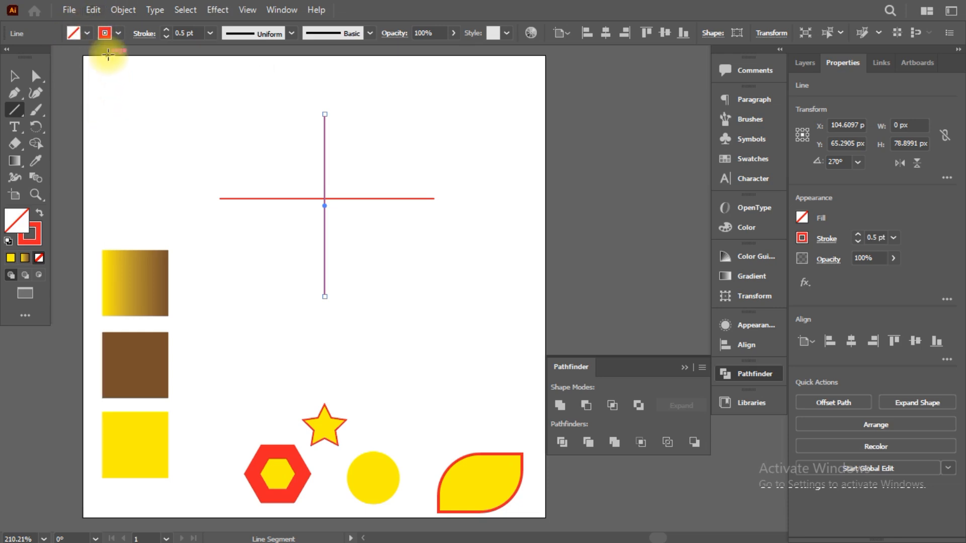
Set the vertical line's stroke weight to 2 pt
left_click(167, 30)
left_click(171, 35)
left_click(171, 36)
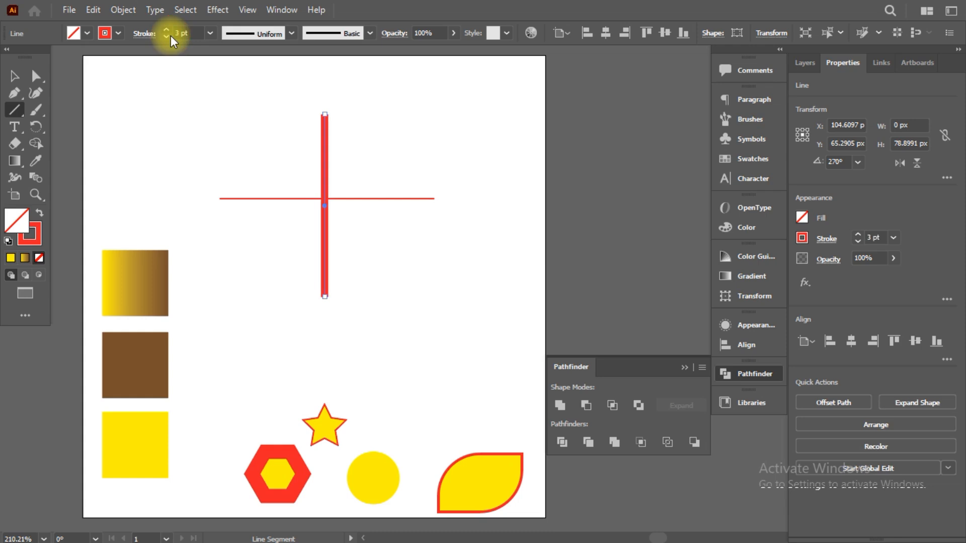
left_click(168, 35)
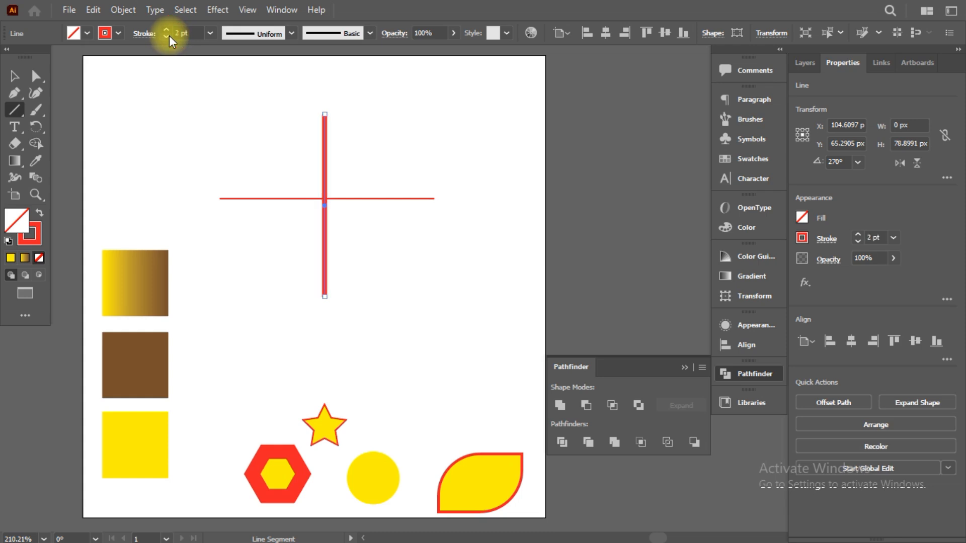
Raise the vertical line's stroke weight to 11 pt, trying a light blue fill before setting the fill to None
left_click(87, 33)
left_click(81, 58)
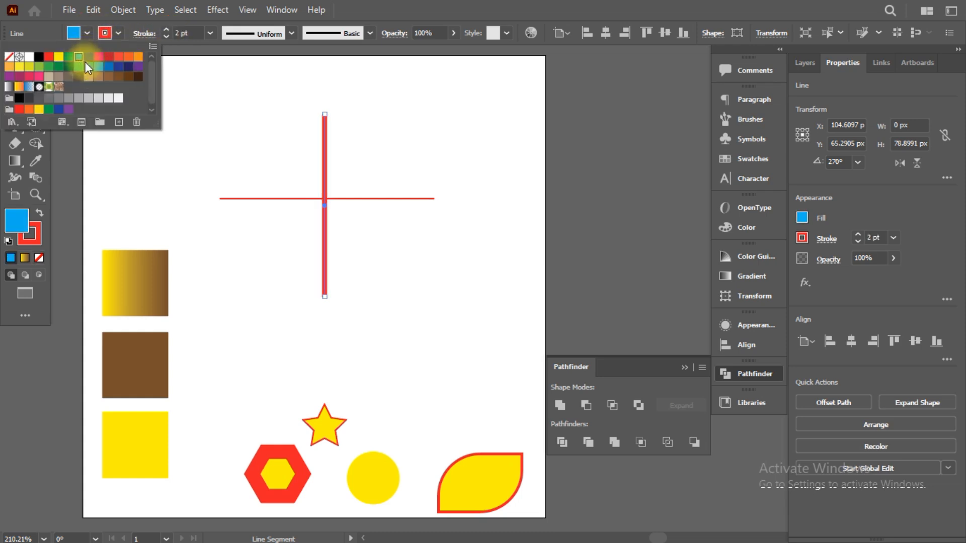
left_click(165, 29)
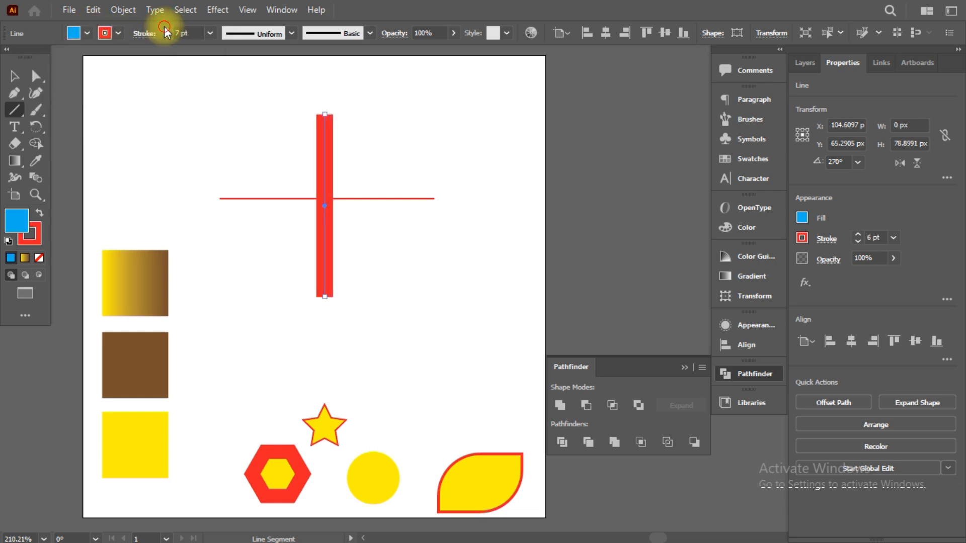
left_click(166, 29)
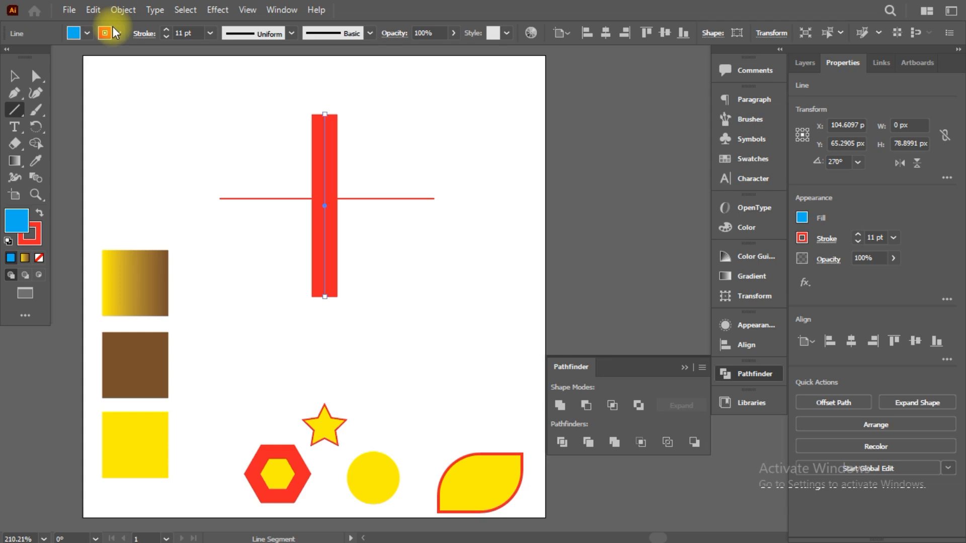
left_click(89, 34)
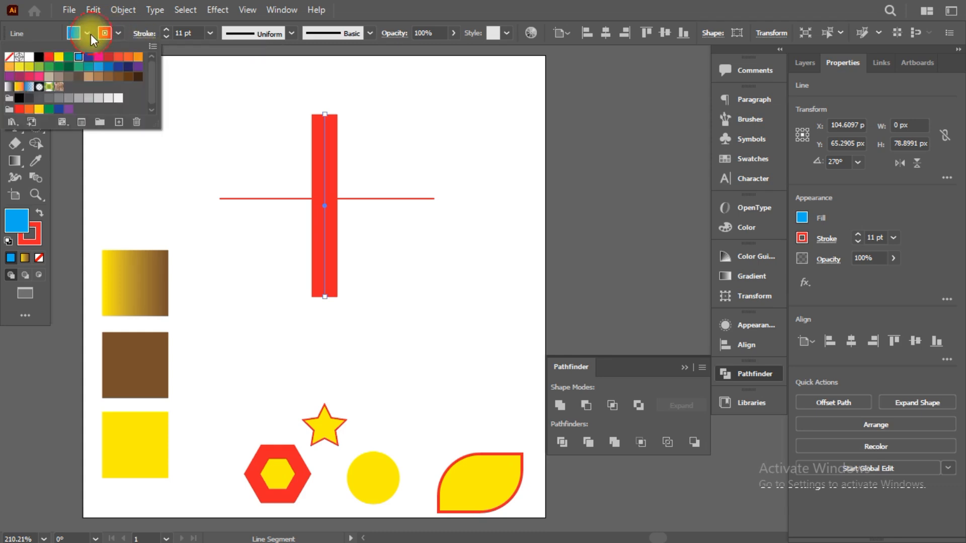
left_click(9, 57)
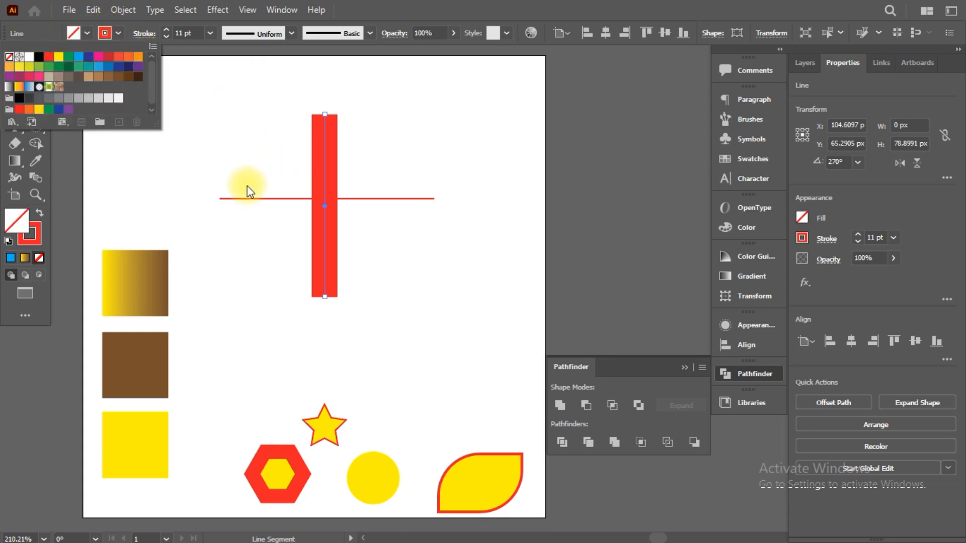
Undo the latest fill and stroke weight changes and delete the vertical line
key("ctrl+z")
key("ctrl+z")
key("ctrl+z")
key("ctrl+z")
key("ctrl+z")
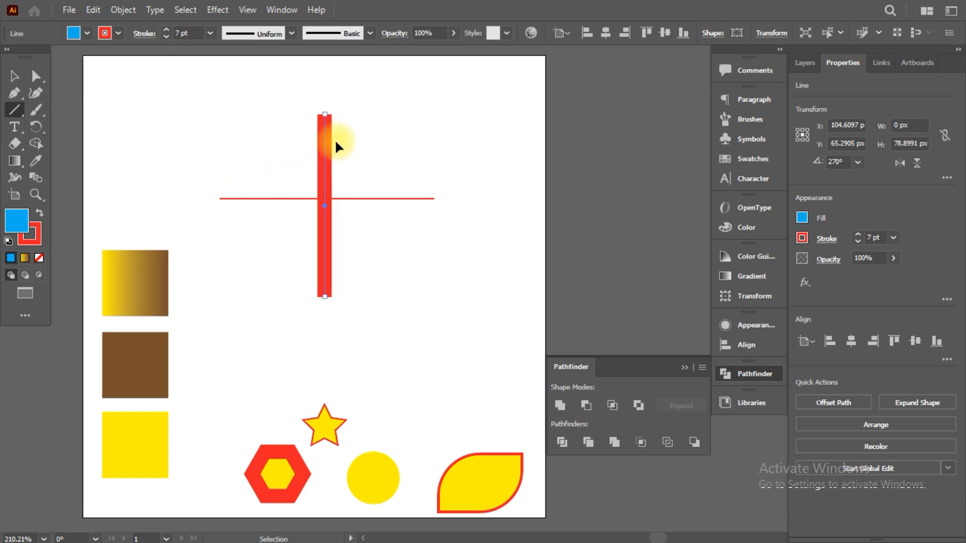
left_click_drag(355, 152, 227, 104)
key("ctrl+z")
key("v")
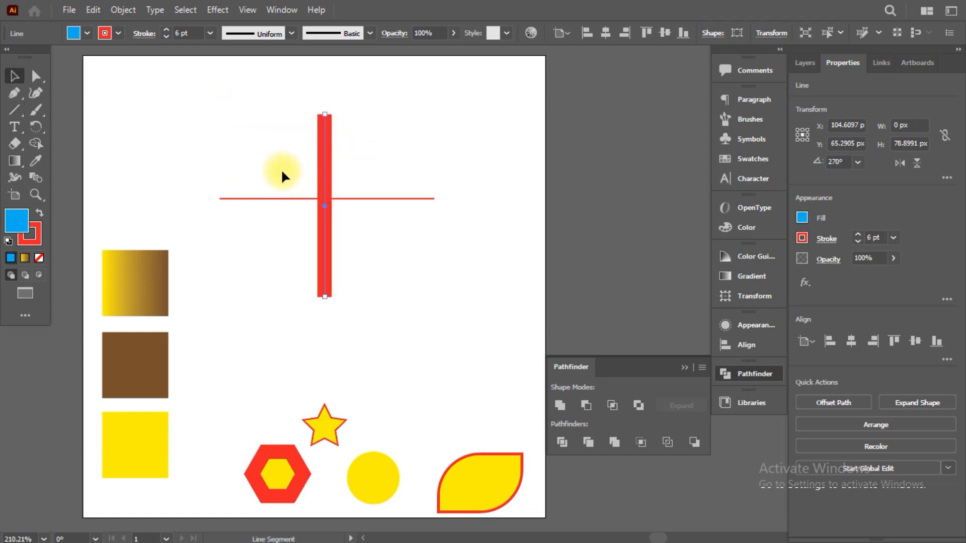
key("Delete")
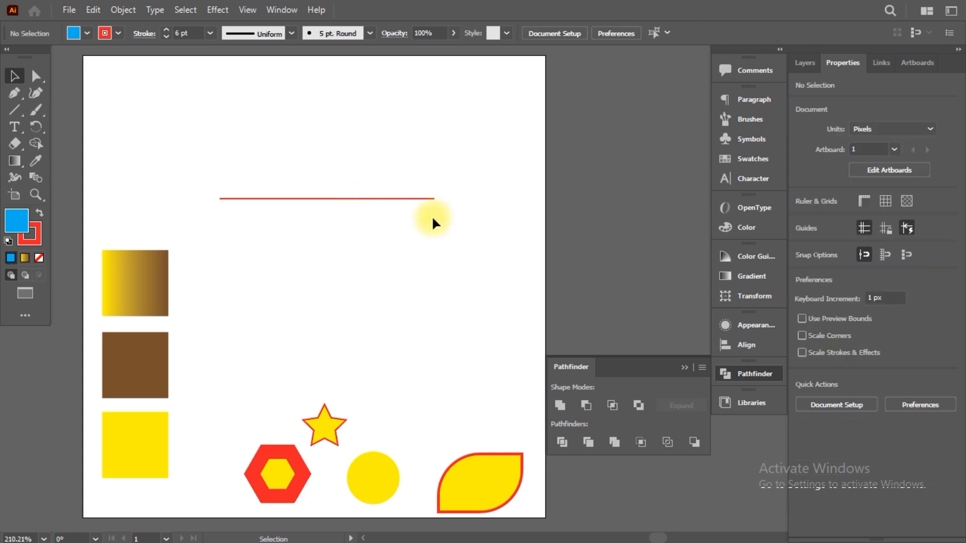
Move the horizontal line down beside the star's tip so that it extends past the artboard's edge
left_click_drag(457, 225, 386, 232)
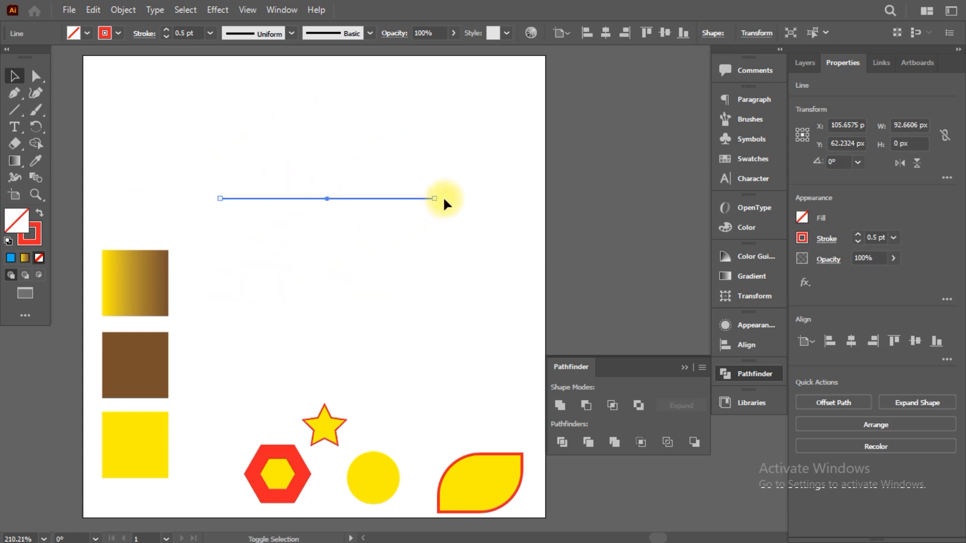
left_click_drag(442, 198, 395, 258)
left_click(426, 203)
left_click_drag(348, 198, 472, 405)
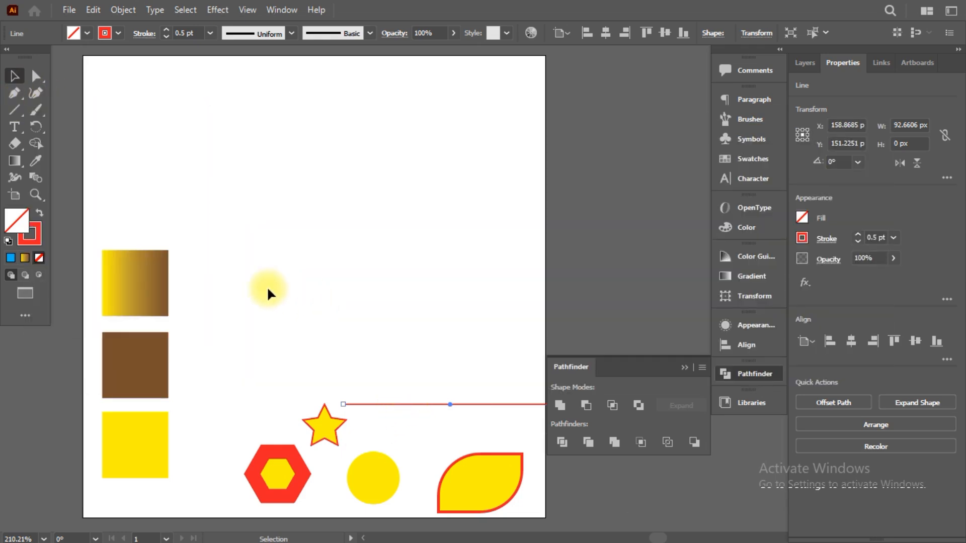
Switch to the "Working with shapes" presentation slide to review its topics, and return to Illustrator
key("alt+Tab")
left_click(533, 206)
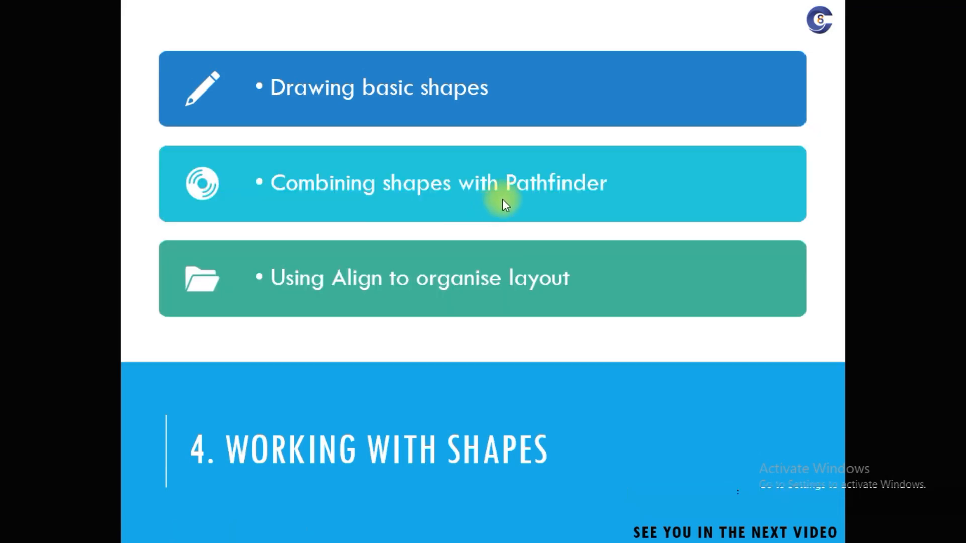
key("alt+Tab")
left_click(504, 214)
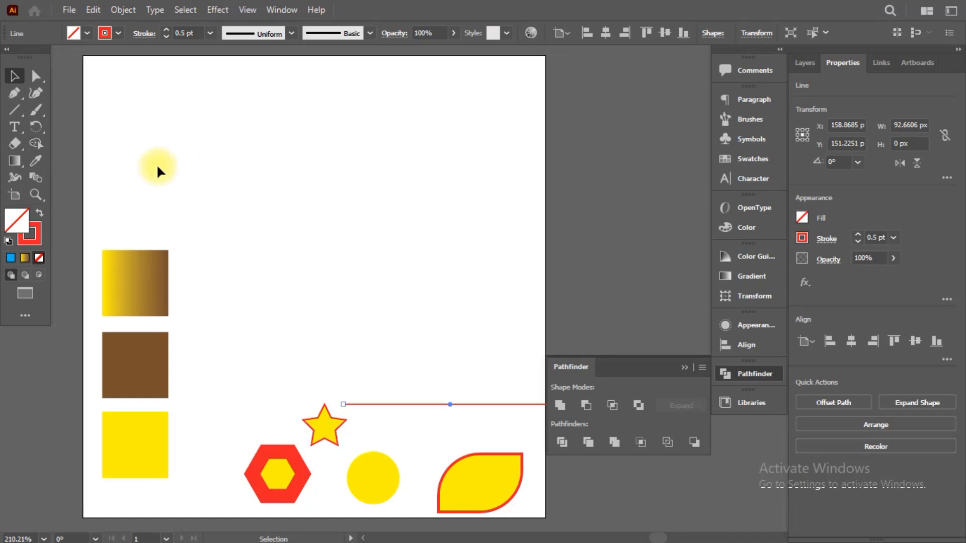
Draw a circle about 37 px in diameter in the upper part of the artboard
left_click(17, 108)
left_click_drag(17, 108, 65, 125)
left_click_drag(218, 127, 303, 212)
Fill the new circle with light blue and remove its stroke
left_click(88, 34)
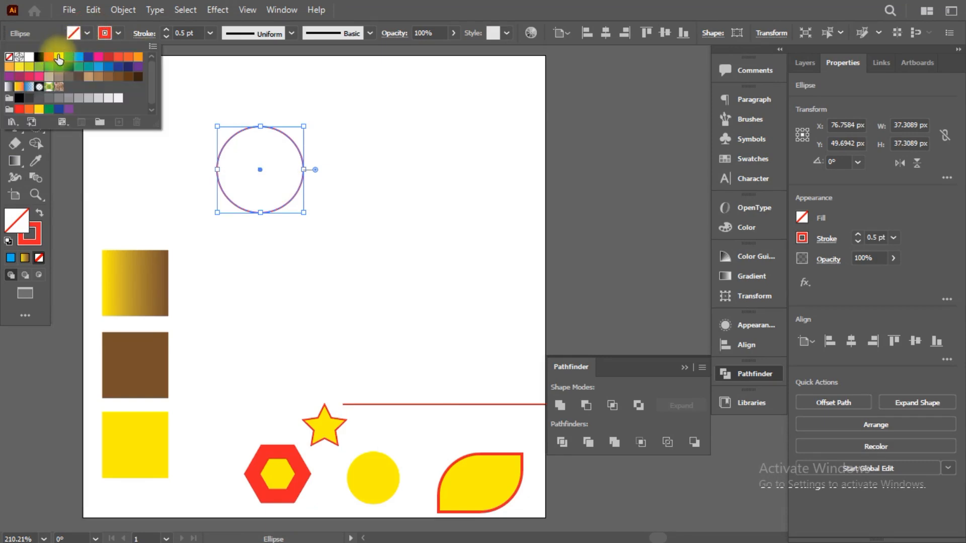
left_click(59, 57)
left_click(79, 57)
left_click(119, 33)
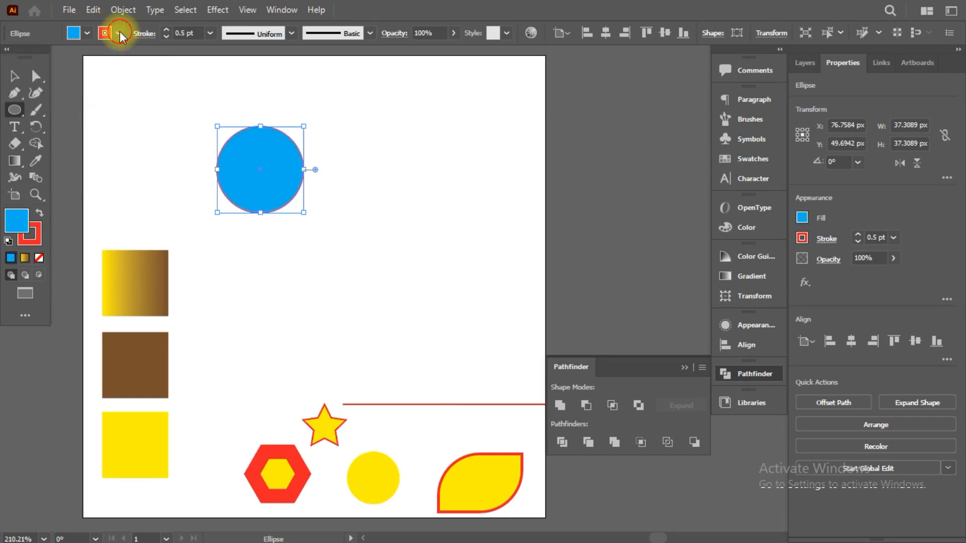
left_click(119, 33)
left_click(9, 57)
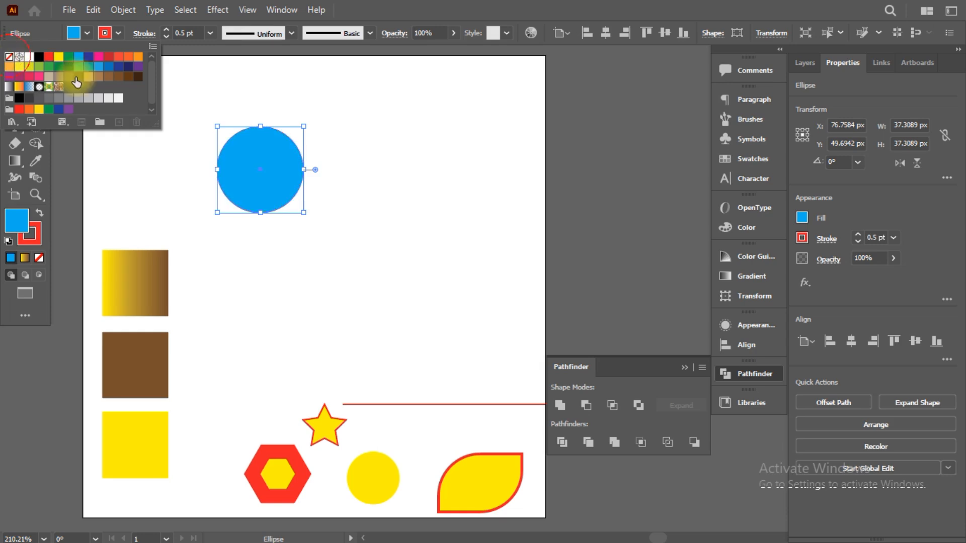
left_click(131, 170)
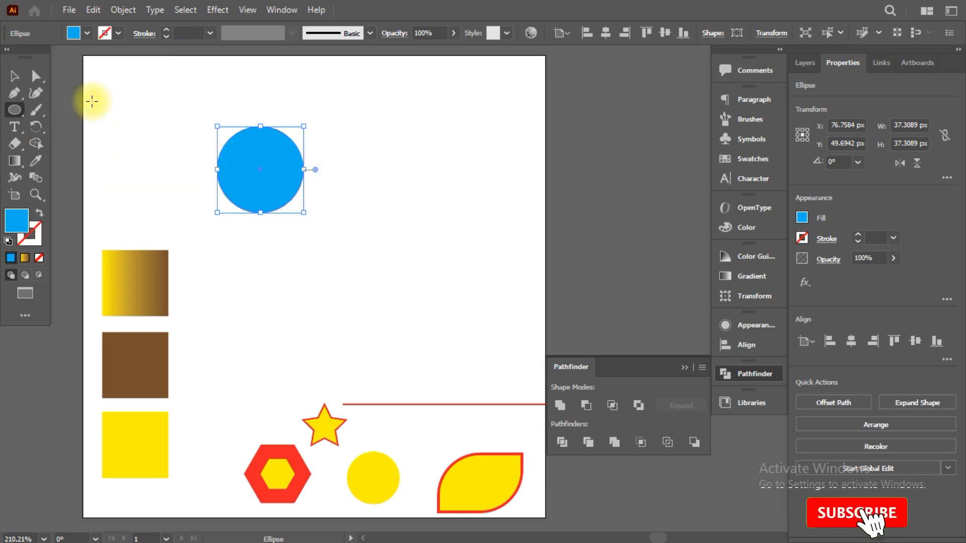
Duplicate the blue circle directly beside the original and fill the copy with green
left_click(13, 77)
left_click_drag(250, 191, 344, 183)
left_click(78, 32)
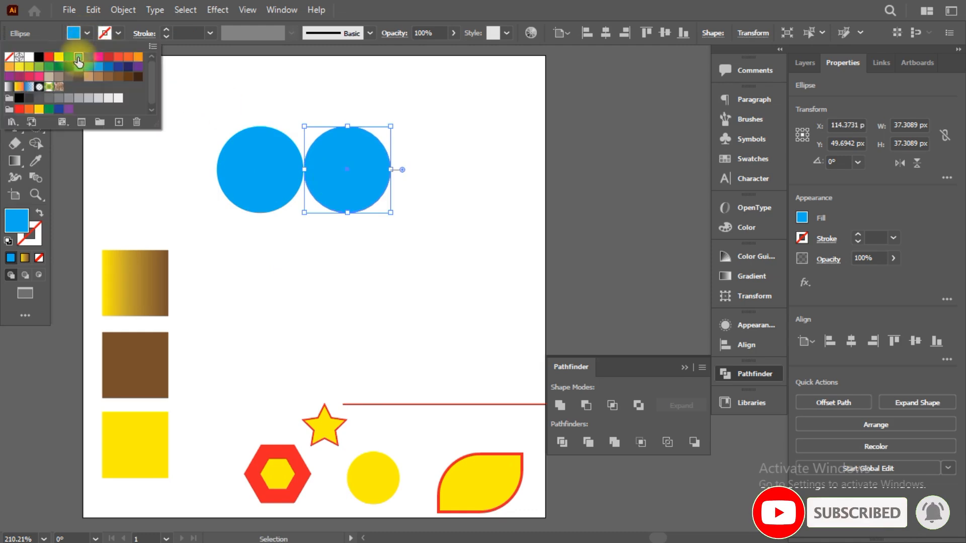
left_click(69, 58)
left_click(331, 211)
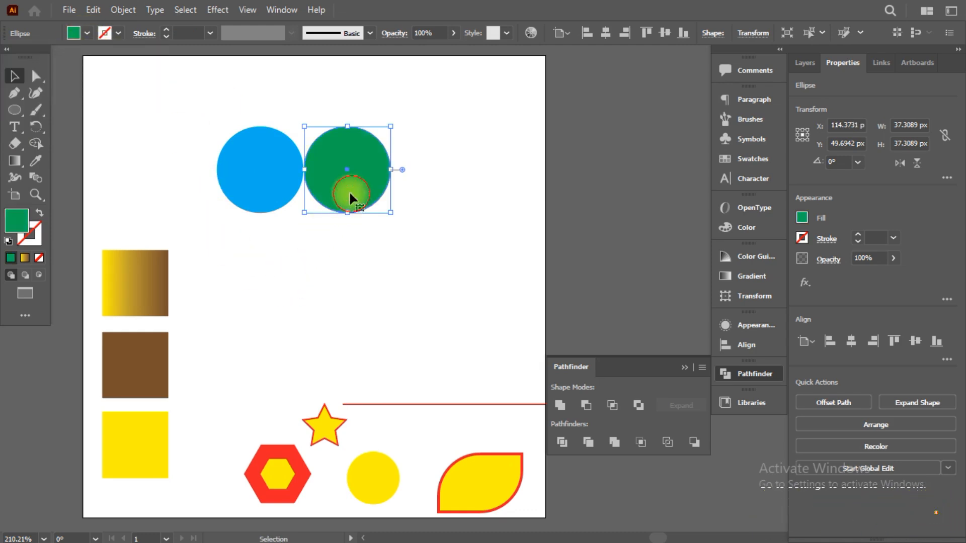
Overlap the green circle with the blue one and copy the pair to form three vertically stacked pairs
left_click_drag(329, 188, 307, 187)
left_click_drag(348, 254, 255, 126)
left_click_drag(291, 170, 325, 298)
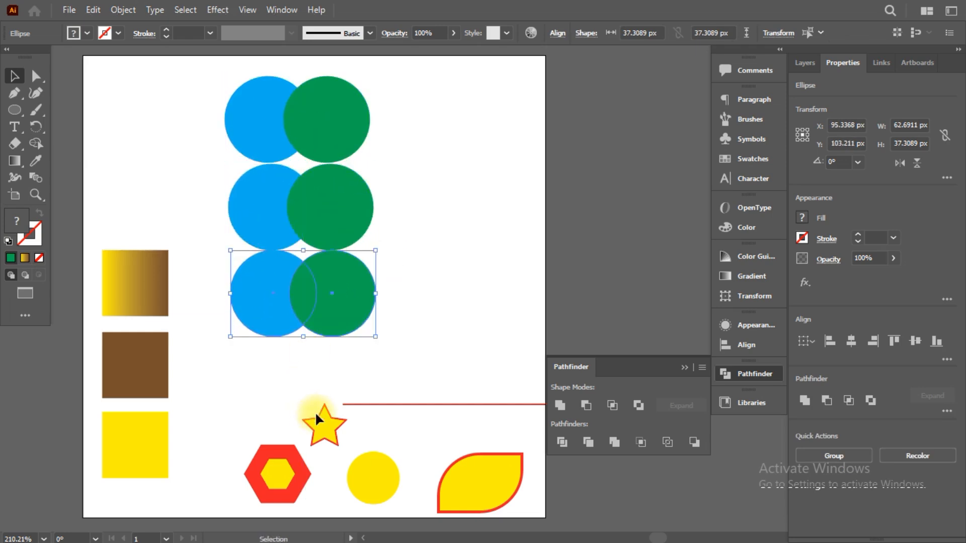
Delete the star and the red line, and duplicate the lowest circle pair directly beneath it
left_click_drag(306, 363, 390, 424)
key("Delete")
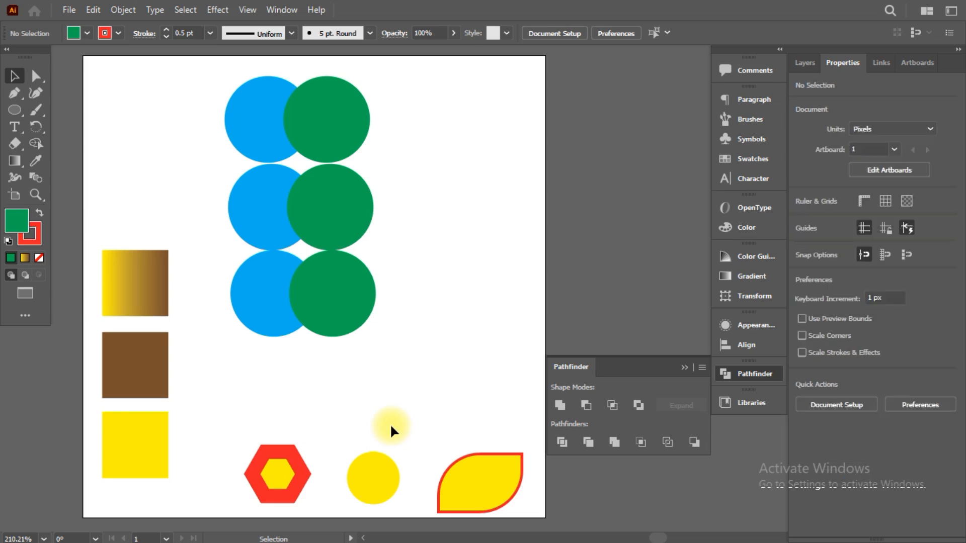
left_click_drag(340, 283, 328, 388)
key("ctrl+z")
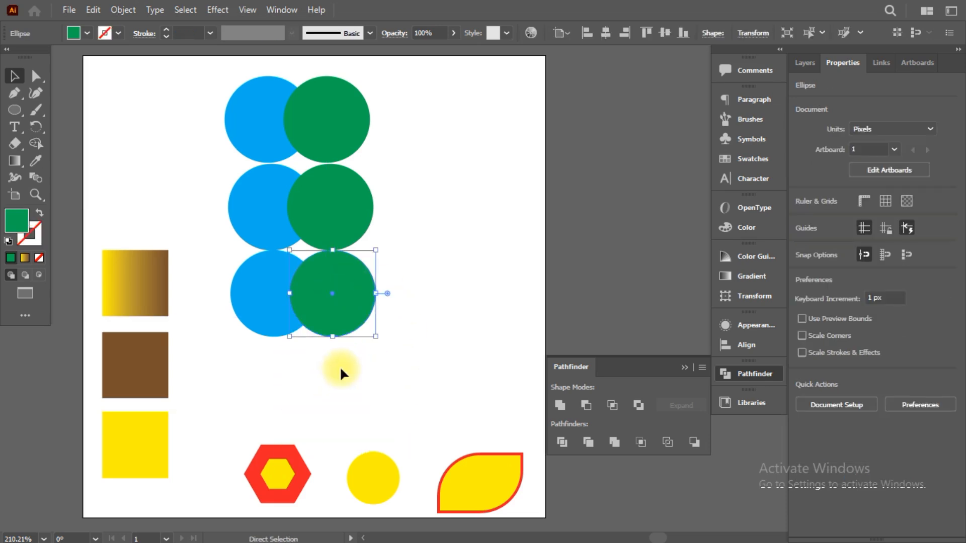
left_click_drag(368, 363, 224, 301)
left_click_drag(321, 303, 328, 392)
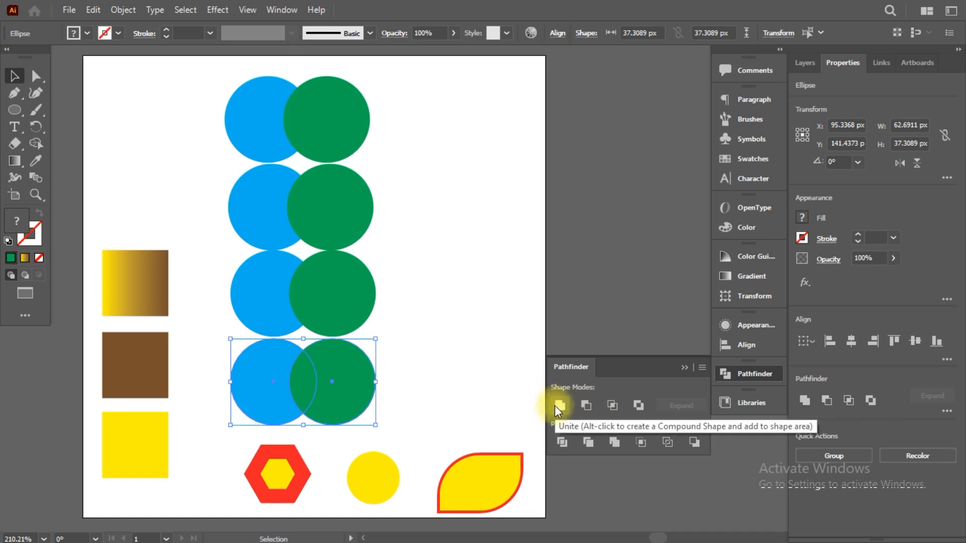
Unite the top pair of circles with Pathfinder and move the merged shape to the artboard's upper-left corner
left_click_drag(456, 108, 223, 93)
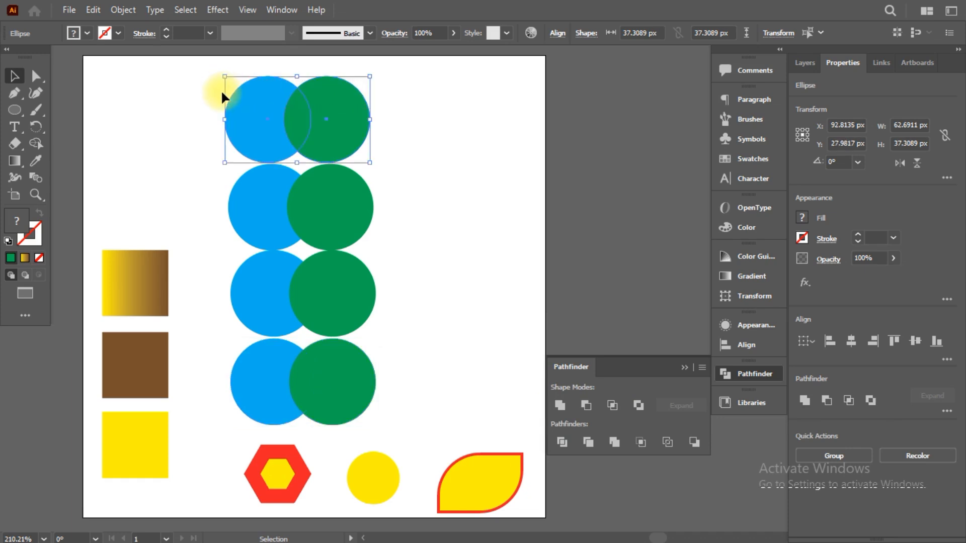
left_click(560, 405)
left_click_drag(308, 122, 170, 102)
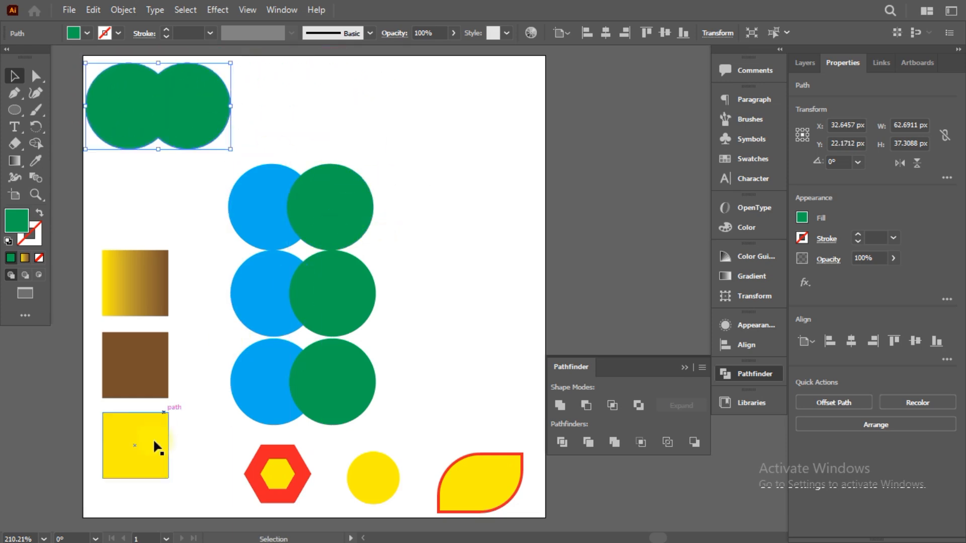
Delete the gradient, brown and yellow squares
left_click_drag(189, 457, 141, 280)
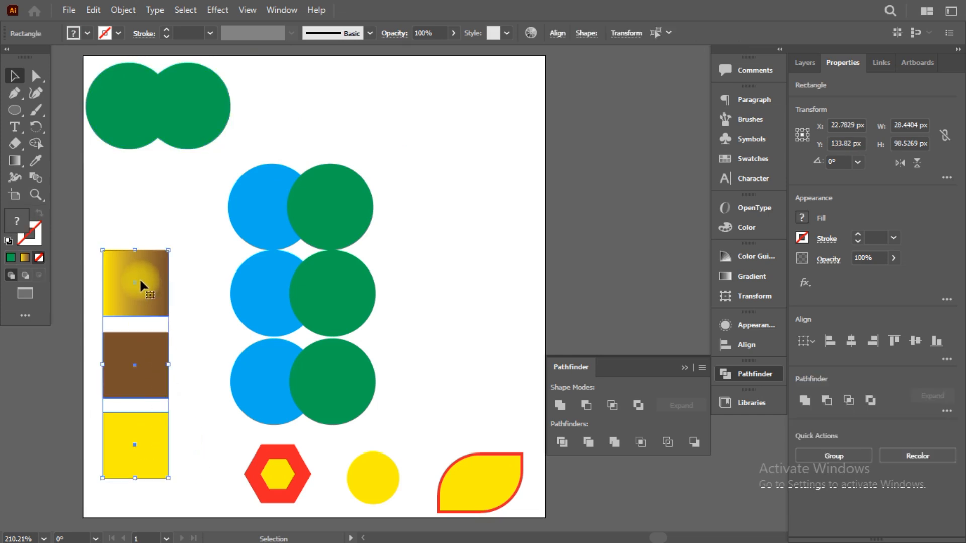
key("Delete")
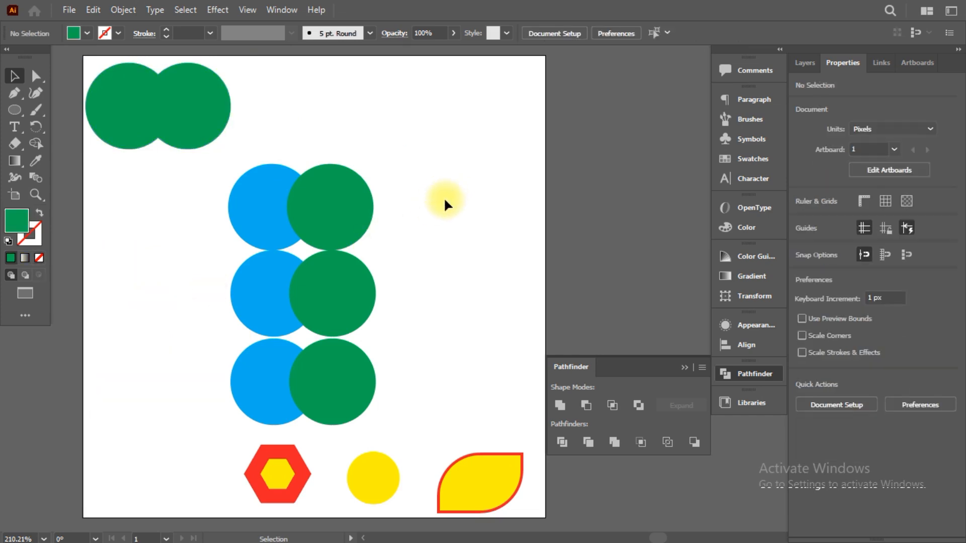
Try Pathfinder's Minus Front on the uppermost remaining pair of overlapping circles and undo it
left_click(252, 183)
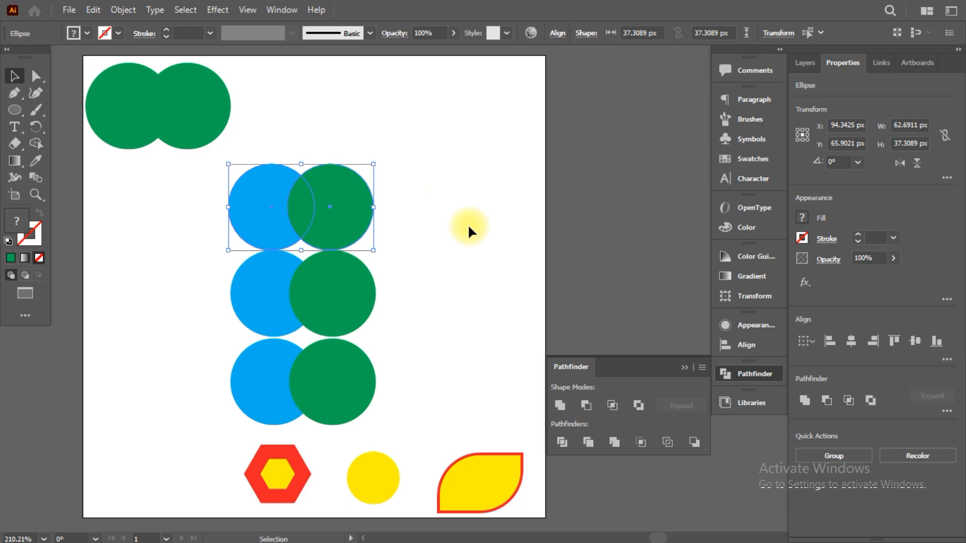
left_click(587, 406)
key("ctrl+z")
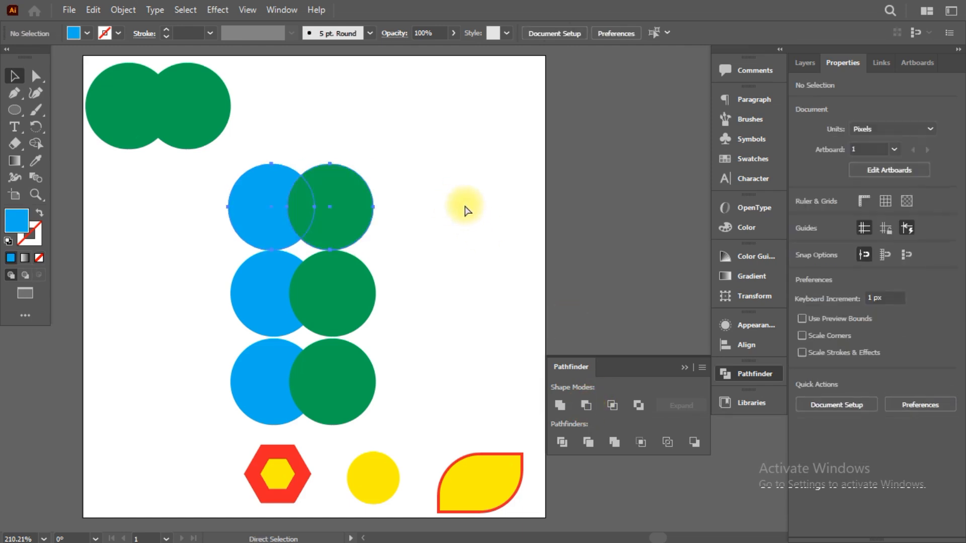
left_click_drag(346, 206, 349, 195)
key("ctrl+z")
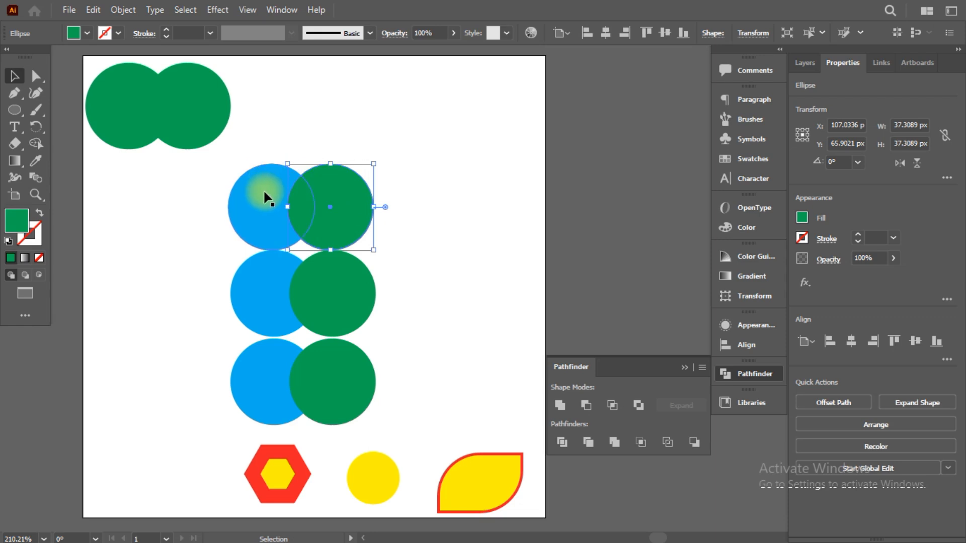
Apply Pathfinder's Minus Front to the top overlapping blue and green pair, and move the crescent beneath the united green shape
left_click(473, 200)
left_click_drag(435, 202, 257, 177)
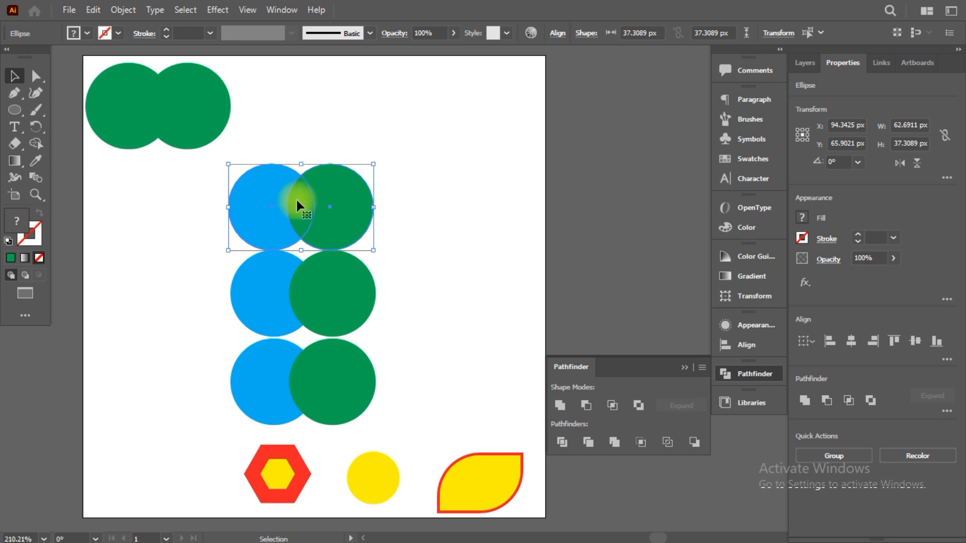
left_click(587, 409)
left_click(407, 203)
left_click_drag(277, 207, 140, 213)
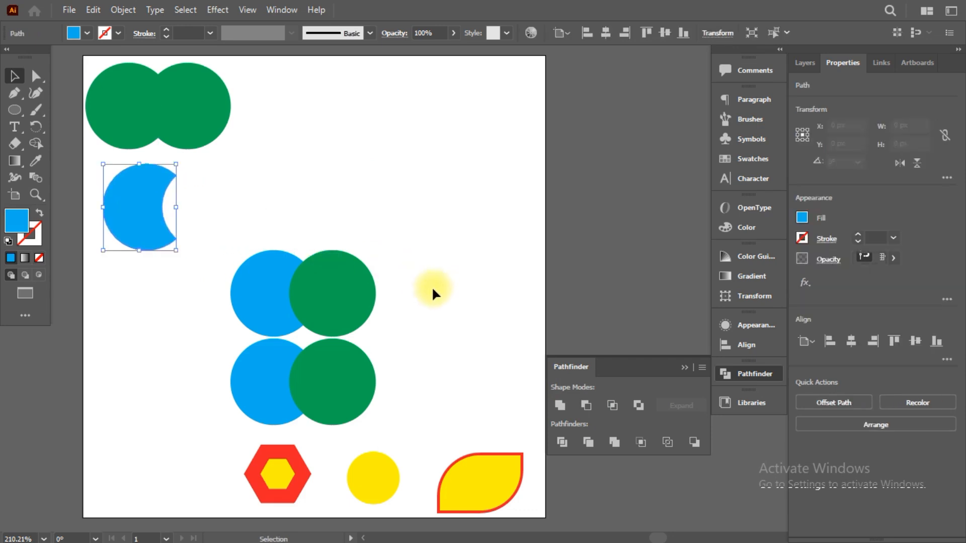
Intersect the next overlapping circle pair with Pathfinder and move the lens shape beneath the blue crescent
left_click_drag(432, 291, 264, 261)
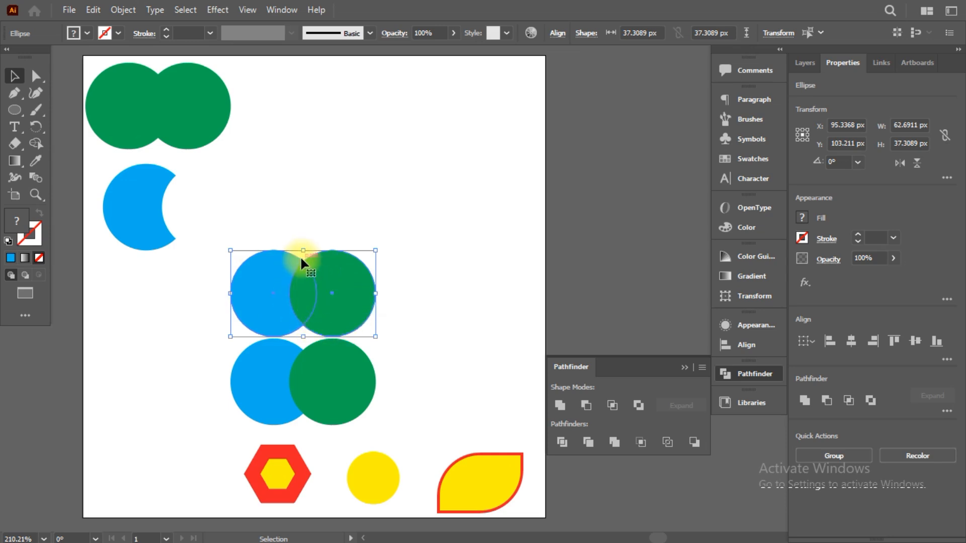
left_click(612, 406)
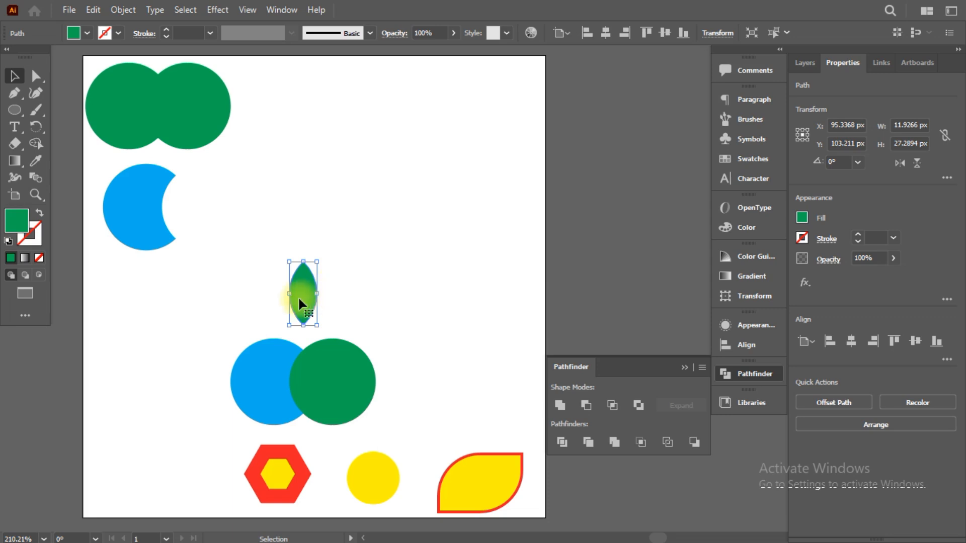
left_click_drag(299, 300, 121, 310)
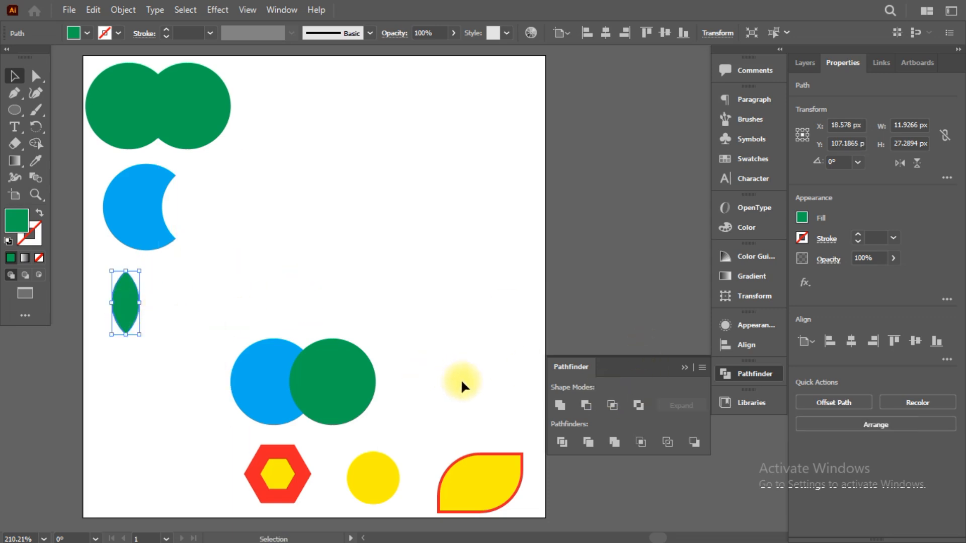
Apply Pathfinder's Exclude to the last overlapping circle pair and move the result beneath the green lens
left_click_drag(328, 365, 240, 343)
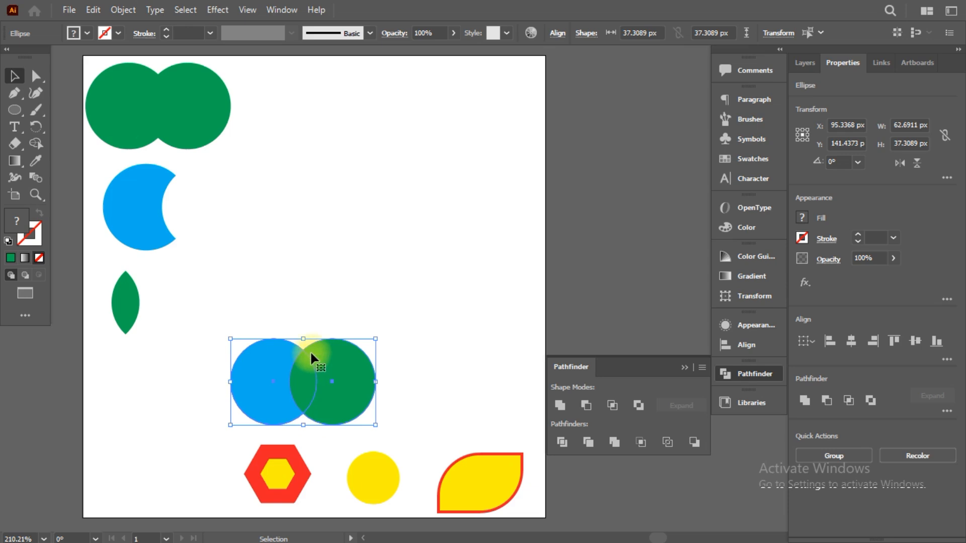
left_click(639, 406)
left_click_drag(330, 388, 204, 400)
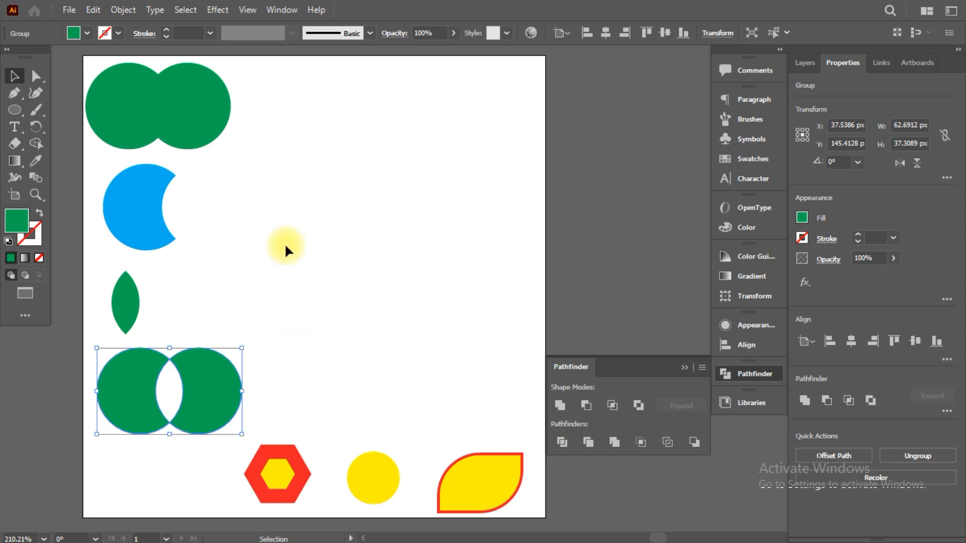
Overlap the blue crescent with the united green shape and try Pathfinder's Merge on both
left_click_drag(178, 104, 304, 128)
left_click_drag(142, 214, 228, 182)
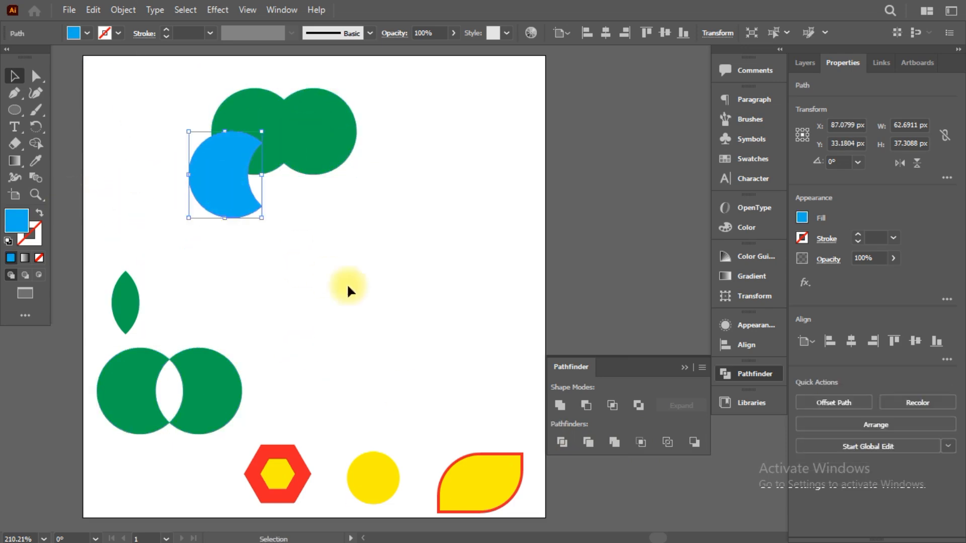
left_click(584, 443)
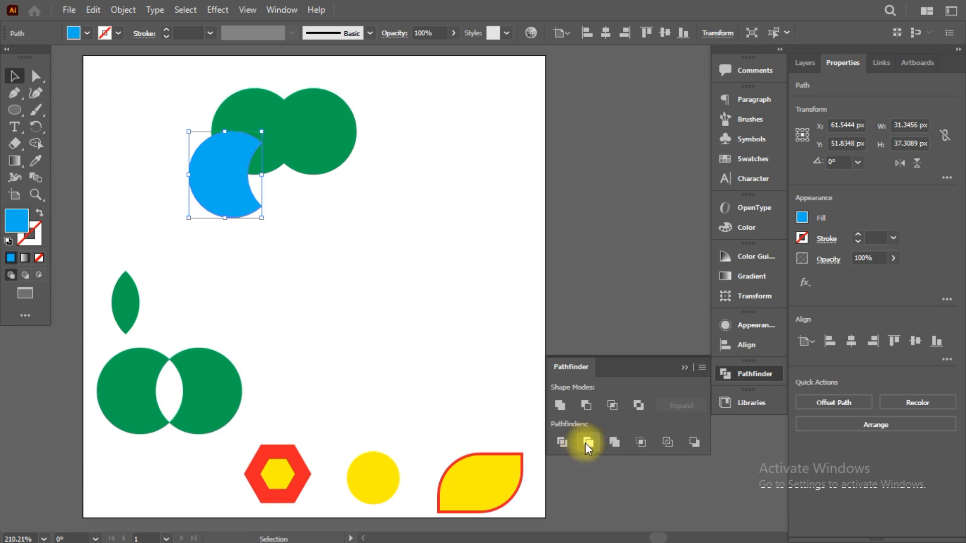
left_click(310, 149, "shift")
left_click(614, 443)
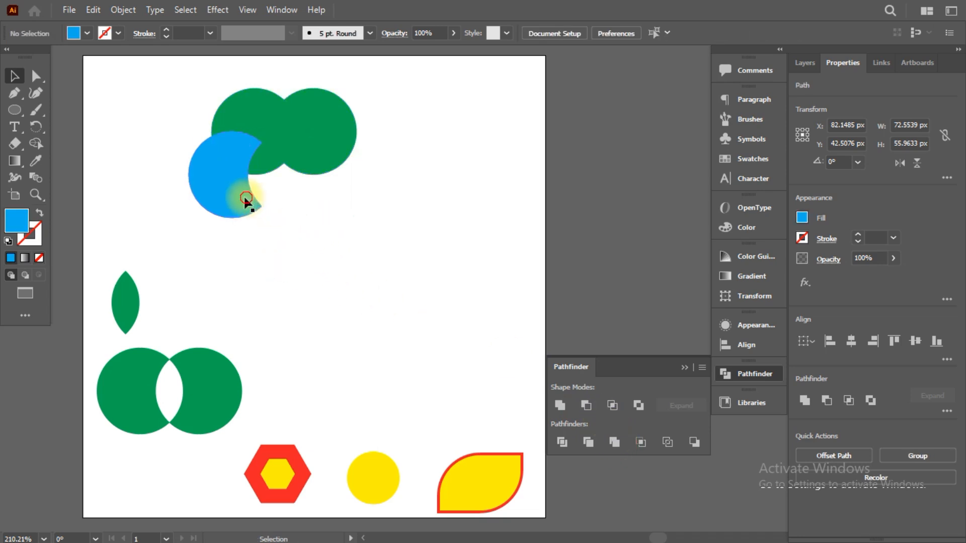
Separate the crescent from the united green shape and undo the green shape's last move
left_click_drag(244, 200, 145, 186)
left_click_drag(308, 149, 333, 210)
key("ctrl+z")
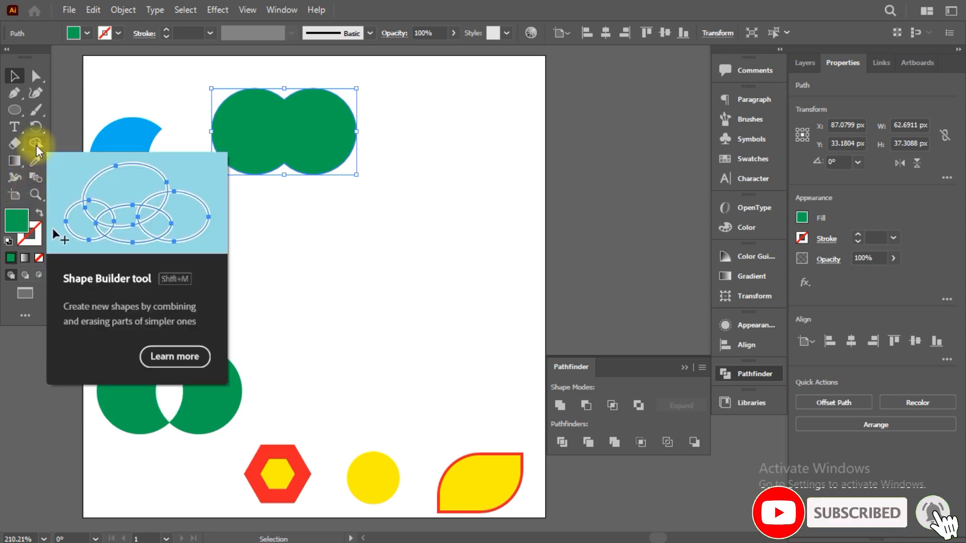
left_click(274, 215)
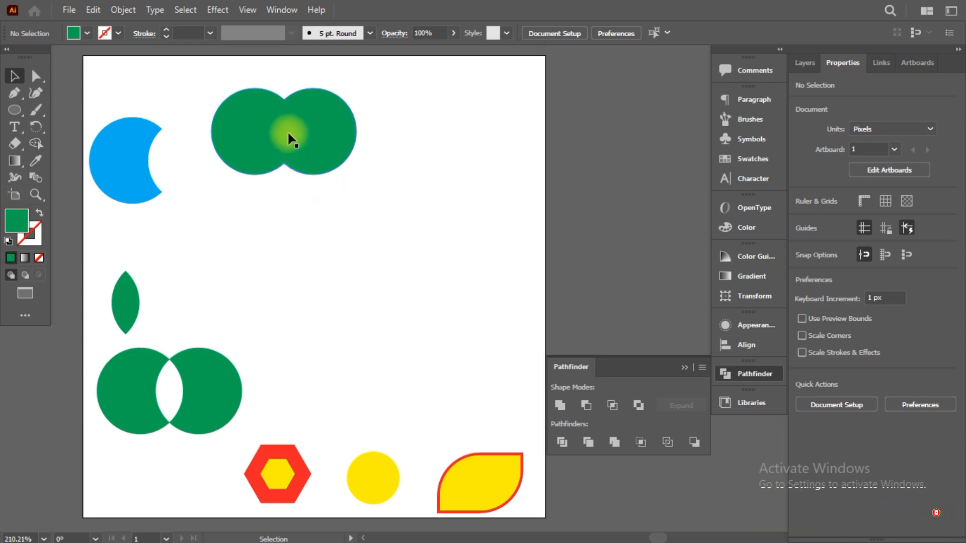
Overlap the united green shape, the blue crescent and the excluded circle pair in the artboard's upper middle, filling that pair yellow
left_click_drag(291, 134, 323, 199)
left_click_drag(141, 155, 319, 183)
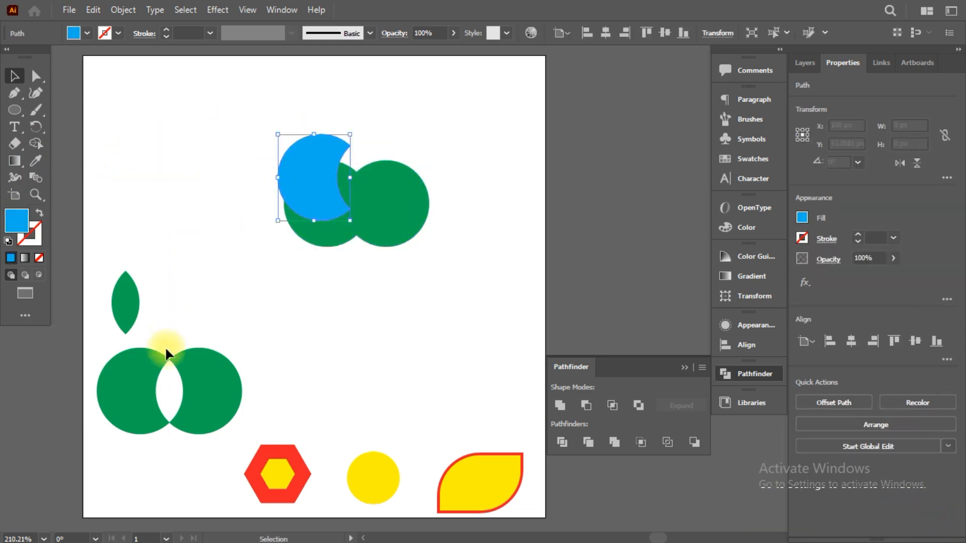
left_click_drag(212, 395, 252, 393)
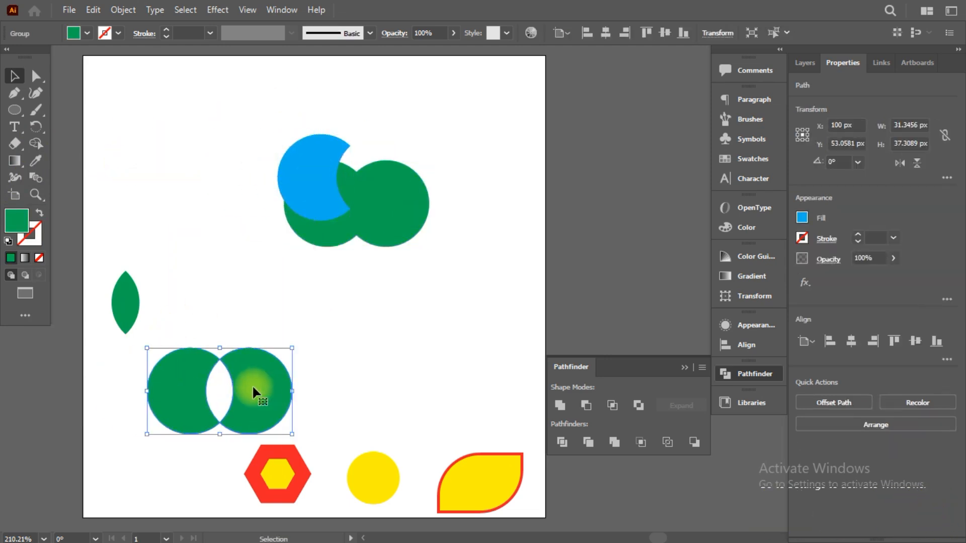
left_click(87, 33)
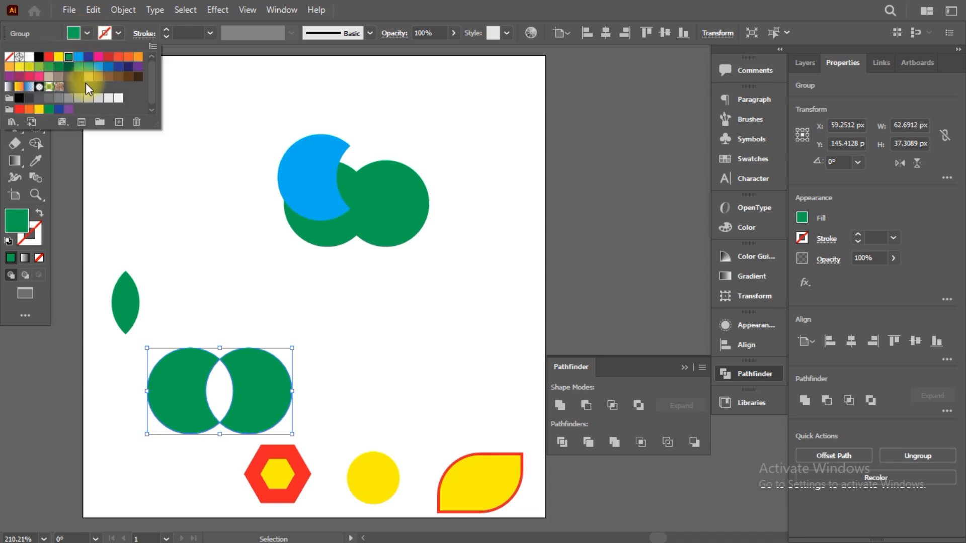
left_click(59, 57)
left_click_drag(271, 394, 479, 226)
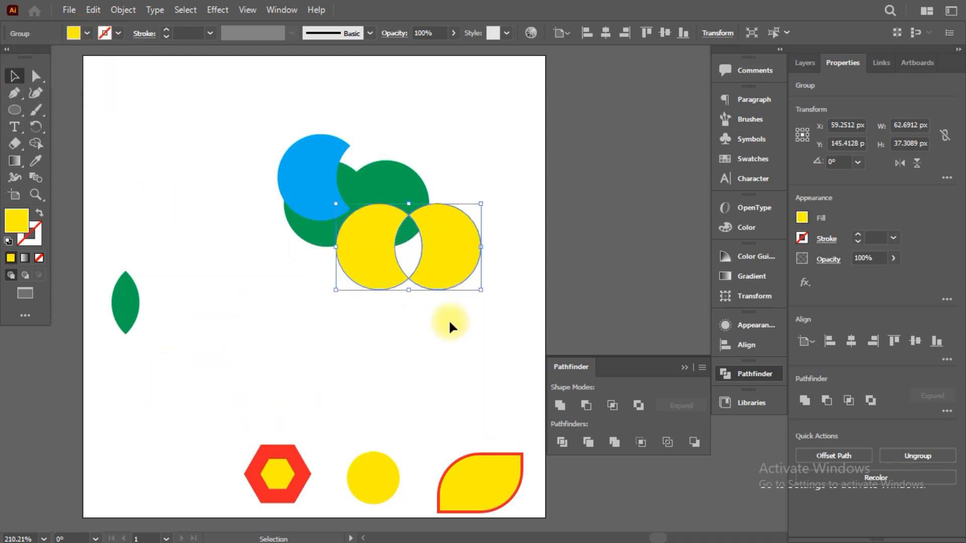
Try the Shape Builder tool on the blue crescent with all three overlapping shapes selected
left_click_drag(471, 383, 313, 146)
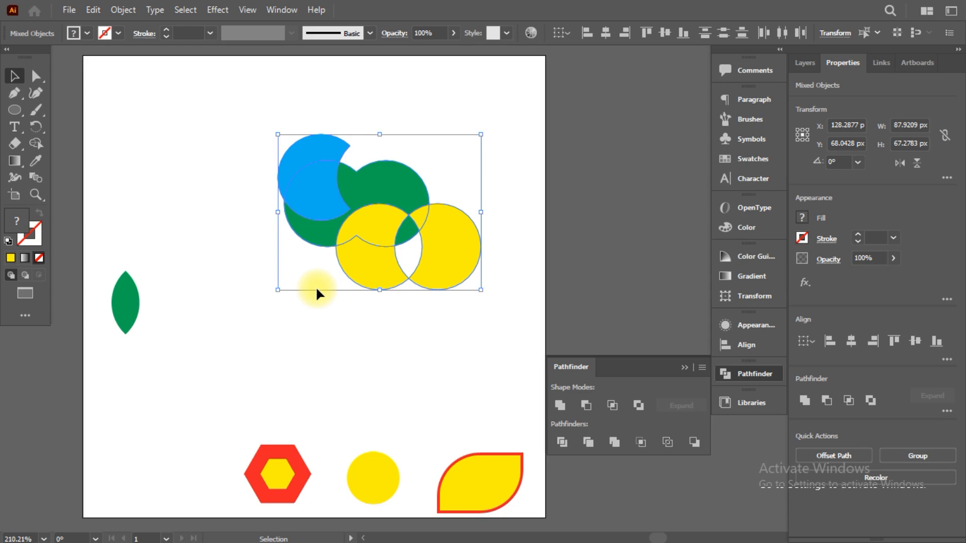
left_click(36, 144)
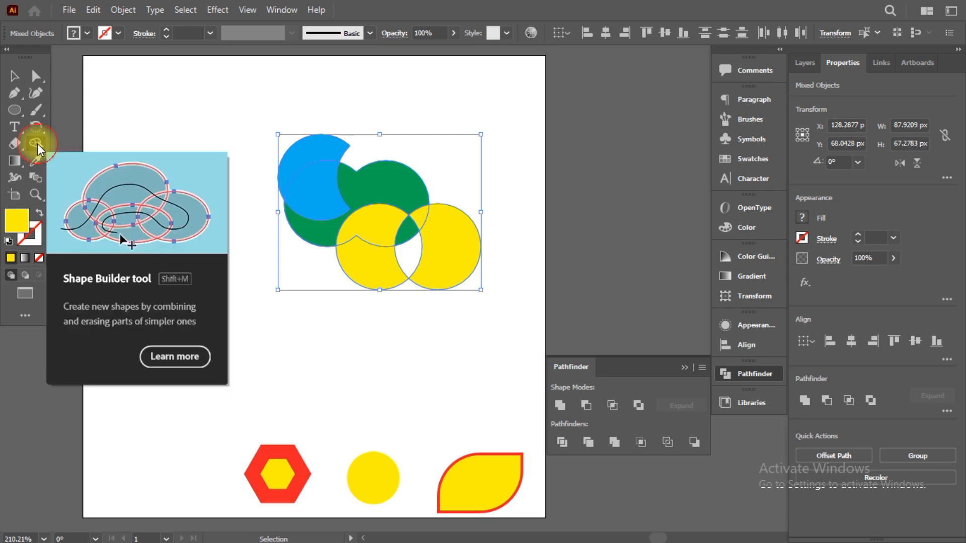
left_click(324, 189)
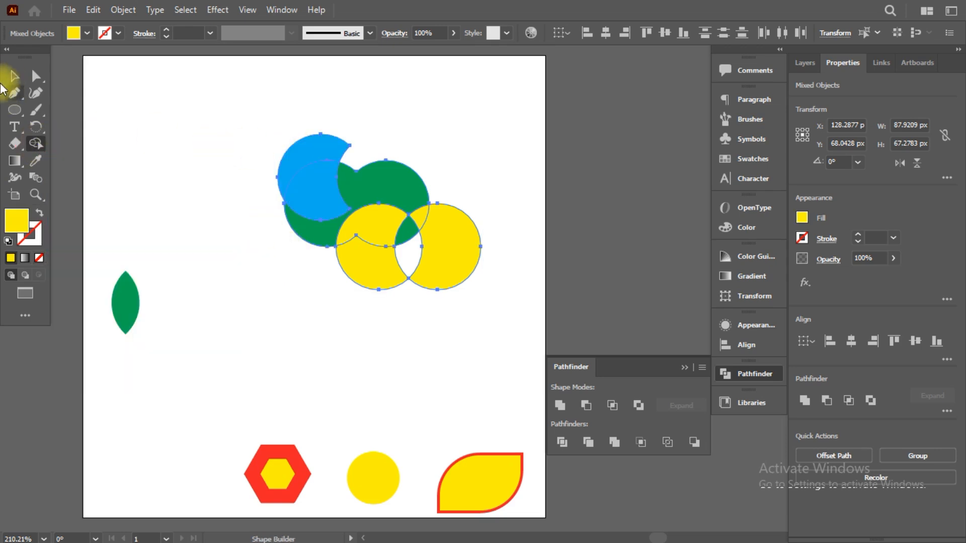
Shift the overlapping shapes slightly upward and raise the blue crescent so less of it covers the green shape
left_click(14, 76)
left_click_drag(299, 175, 305, 160)
left_click(250, 302)
left_click(361, 226)
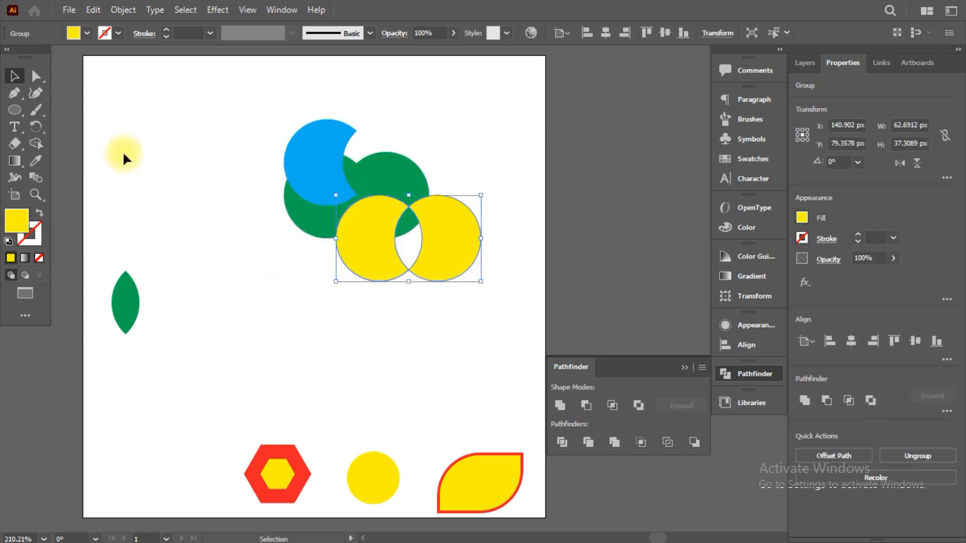
Use Shape Builder on the three overlapping shapes to turn the crescent's outer part and the exposed green area into yellow regions
left_click_drag(493, 310, 302, 122)
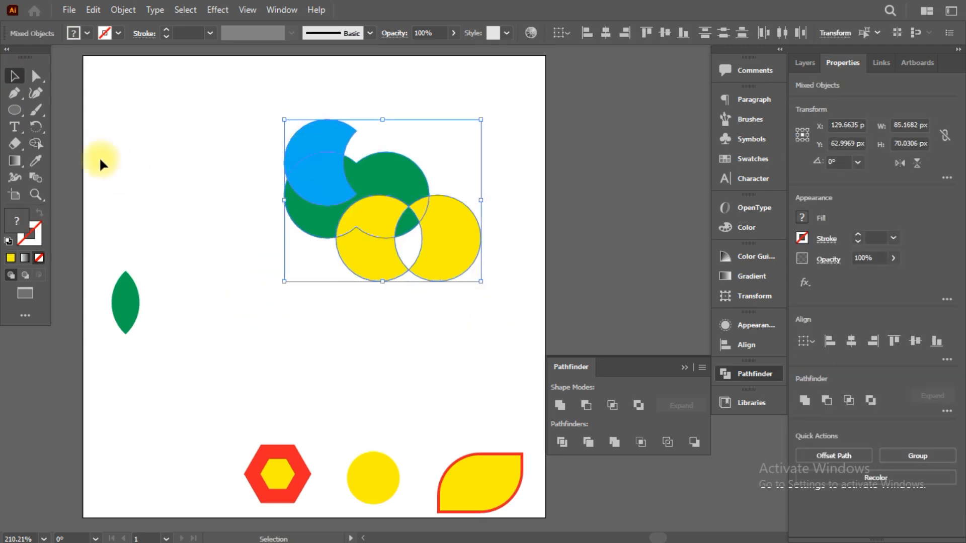
left_click(36, 143)
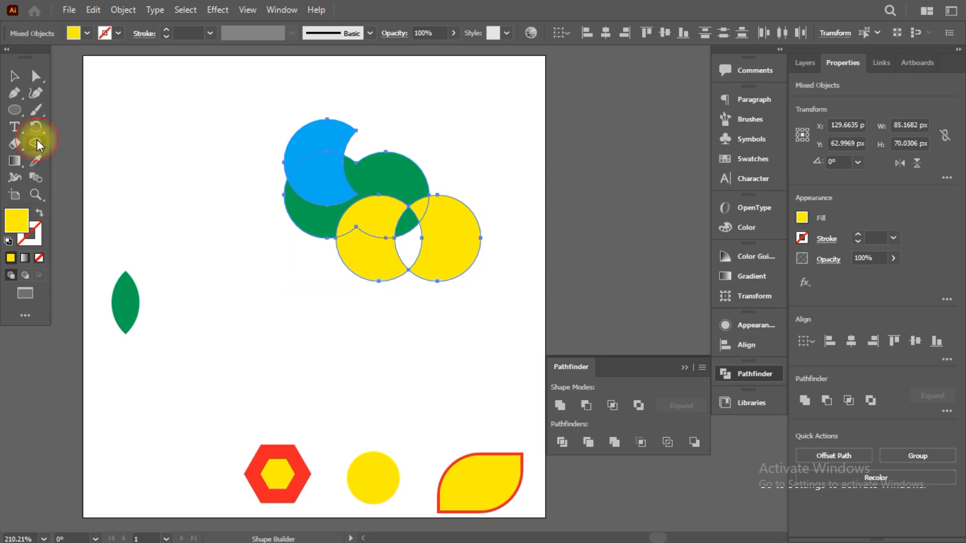
left_click(303, 144)
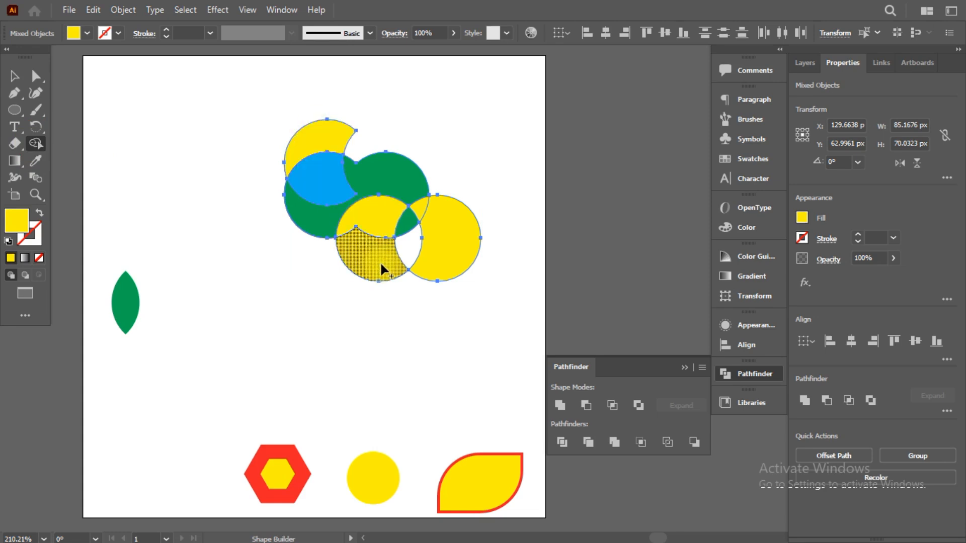
left_click(395, 172)
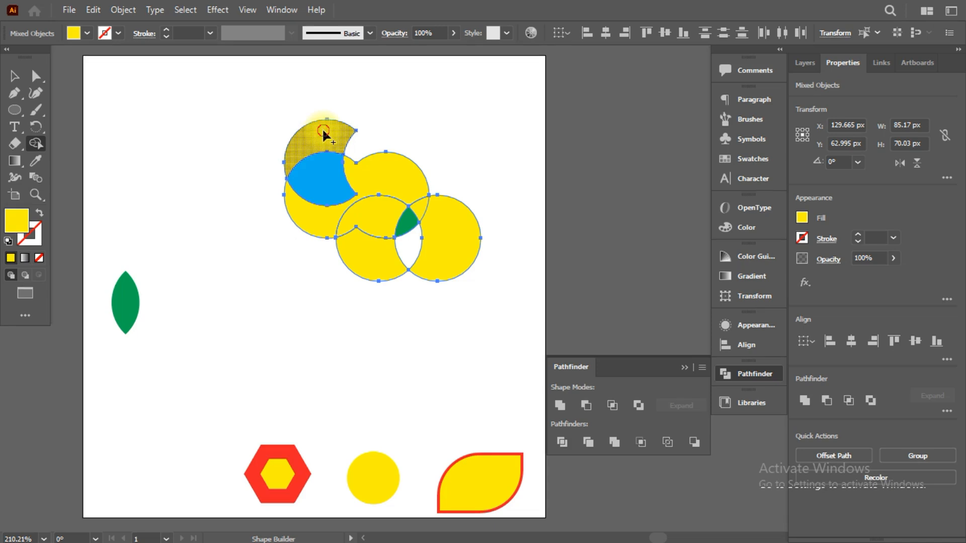
left_click(14, 76)
left_click(205, 244)
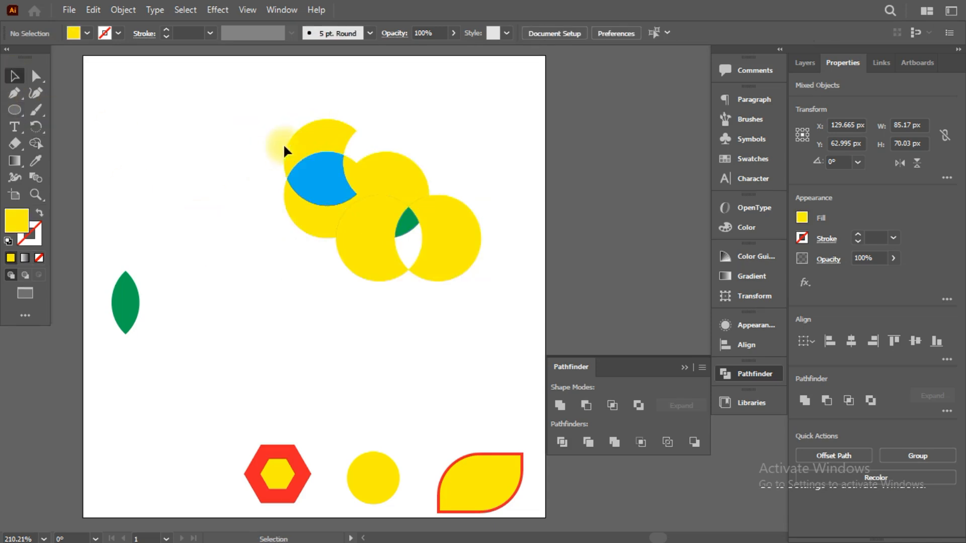
Pull the separated yellow regions out of the cluster and undo the moves
left_click(322, 144)
left_click_drag(315, 142, 236, 124)
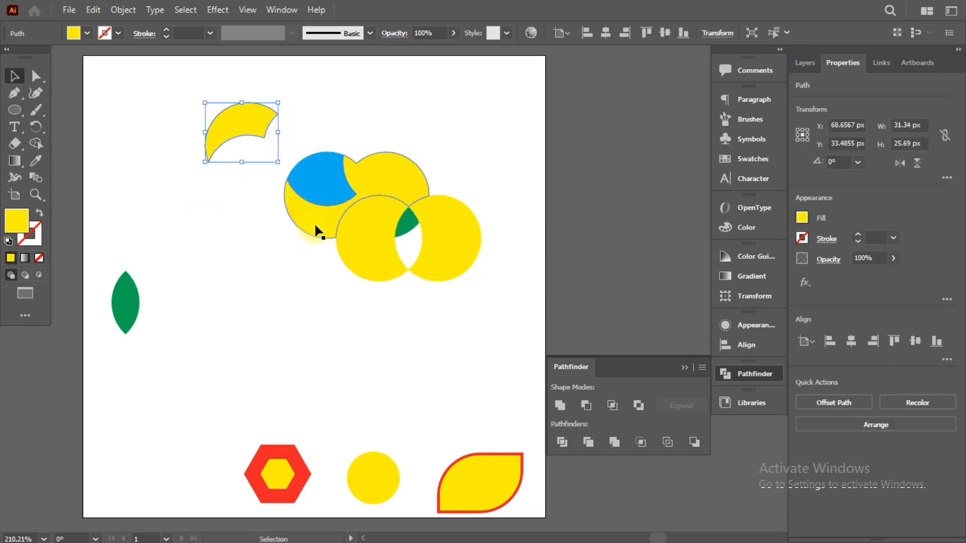
left_click_drag(340, 180, 315, 147)
key("ctrl+z")
key("ctrl+z")
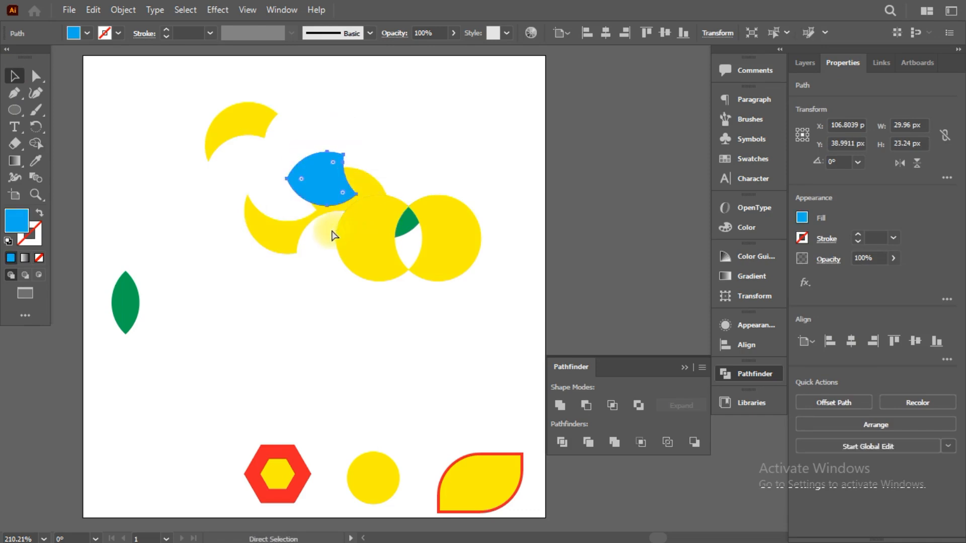
key("ctrl+z")
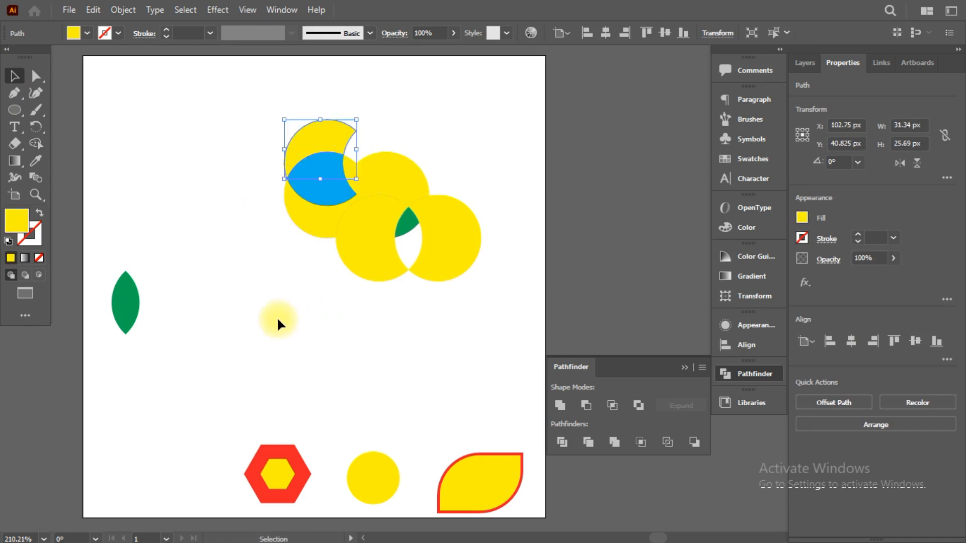
left_click(274, 327)
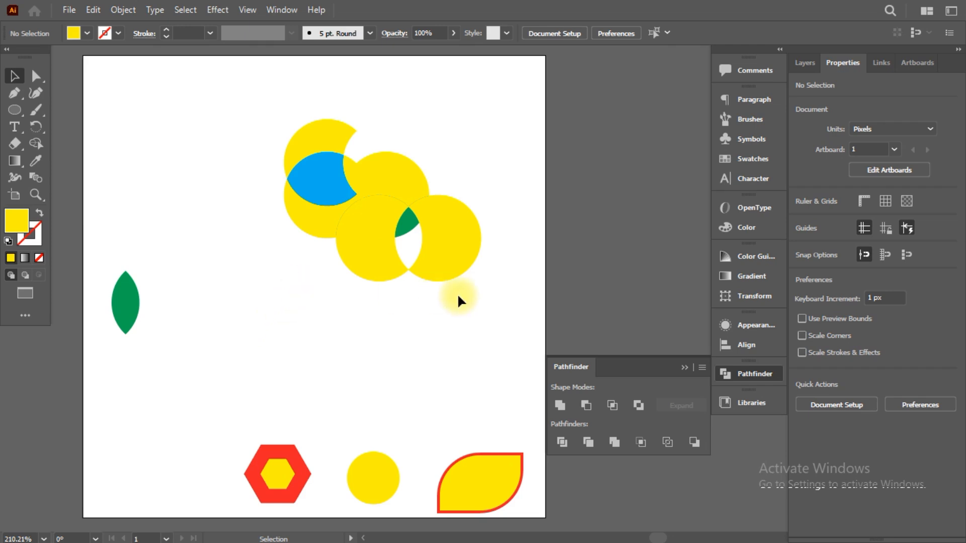
Merge the blue overlap with the yellow region below it and the upper crescent piece into one yellow shape using Shape Builder
left_click_drag(490, 297, 230, 117)
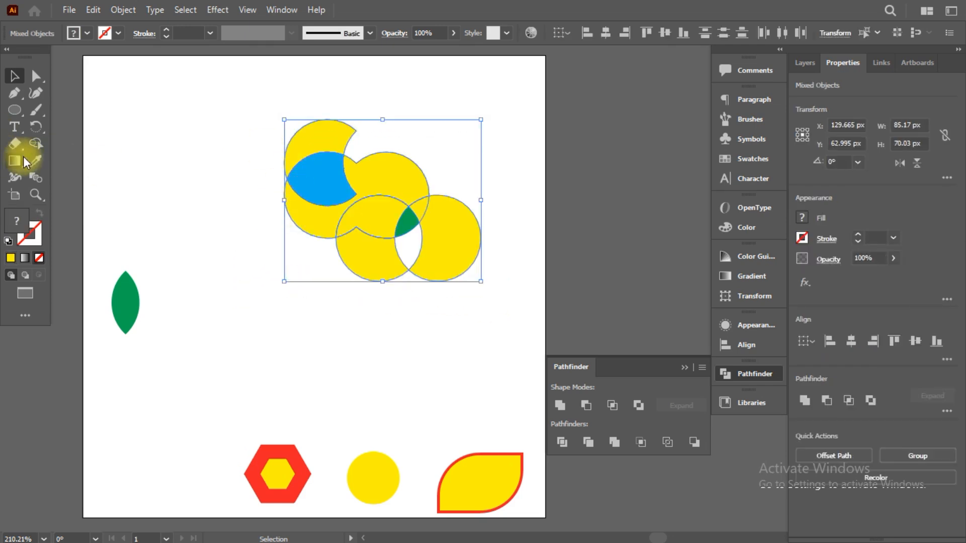
left_click(38, 150)
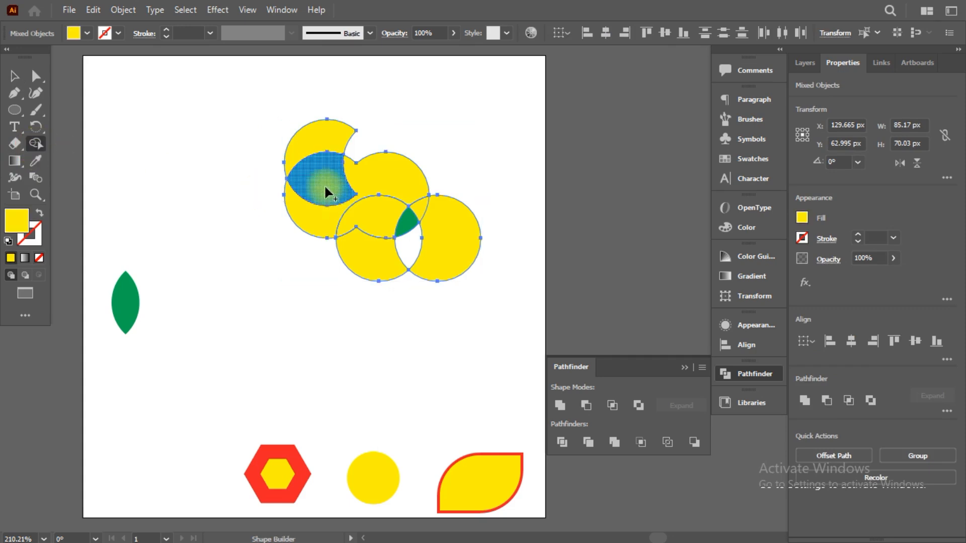
left_click_drag(326, 200, 324, 214)
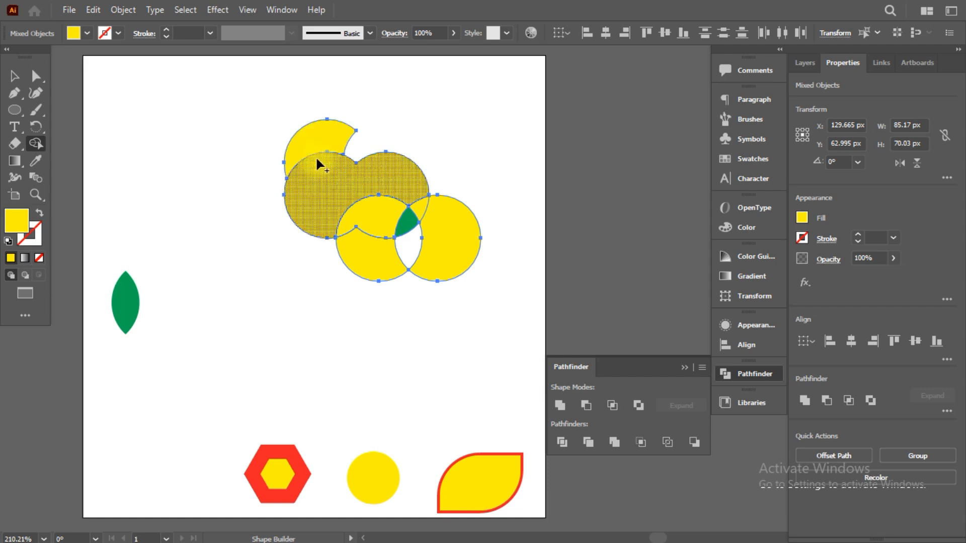
left_click_drag(316, 135, 314, 162)
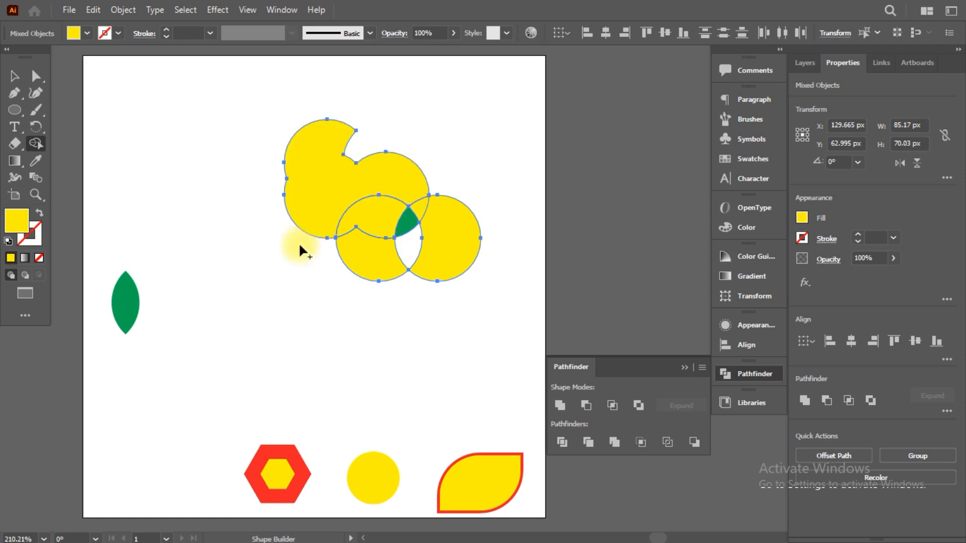
left_click(14, 76)
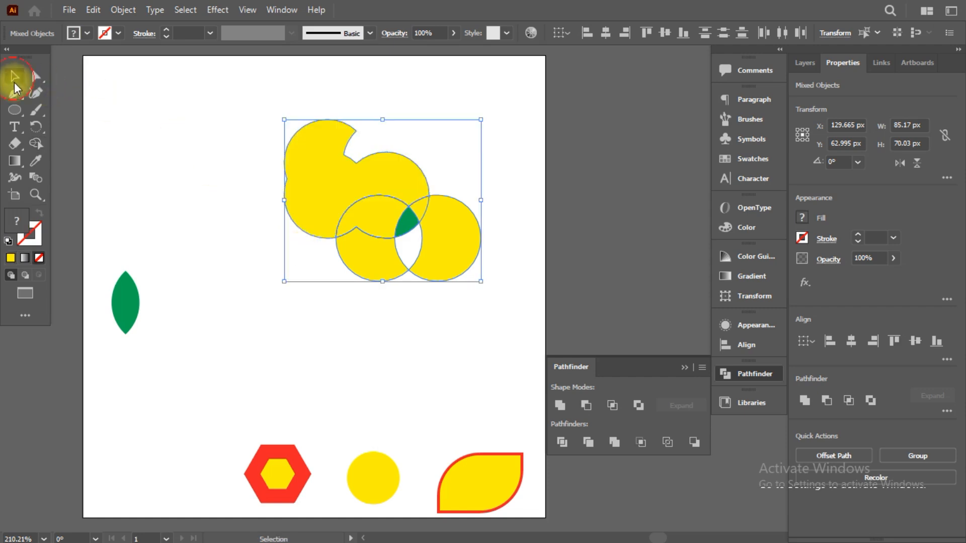
left_click(386, 340)
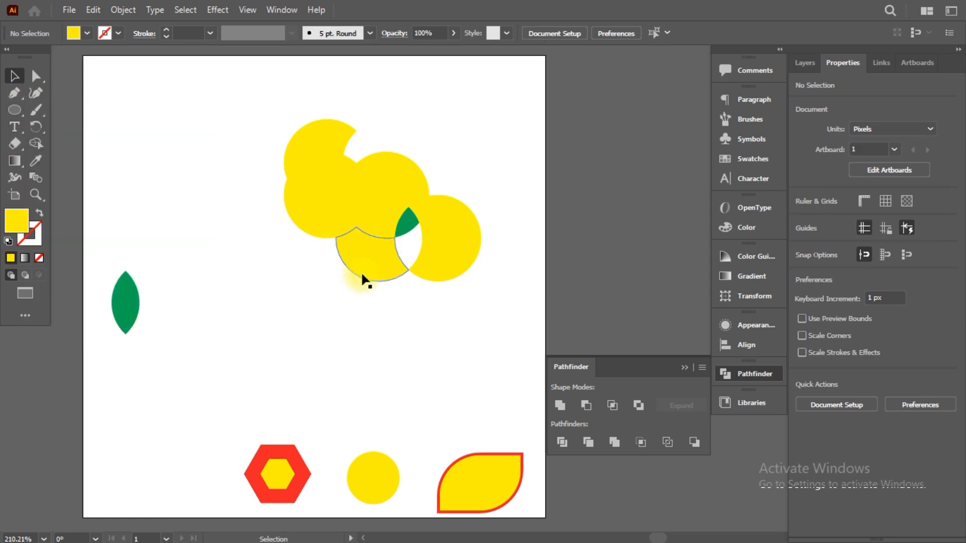
Select the whole cluster of overlapping yellow and green shapes and delete it from the artboard
left_click(312, 232)
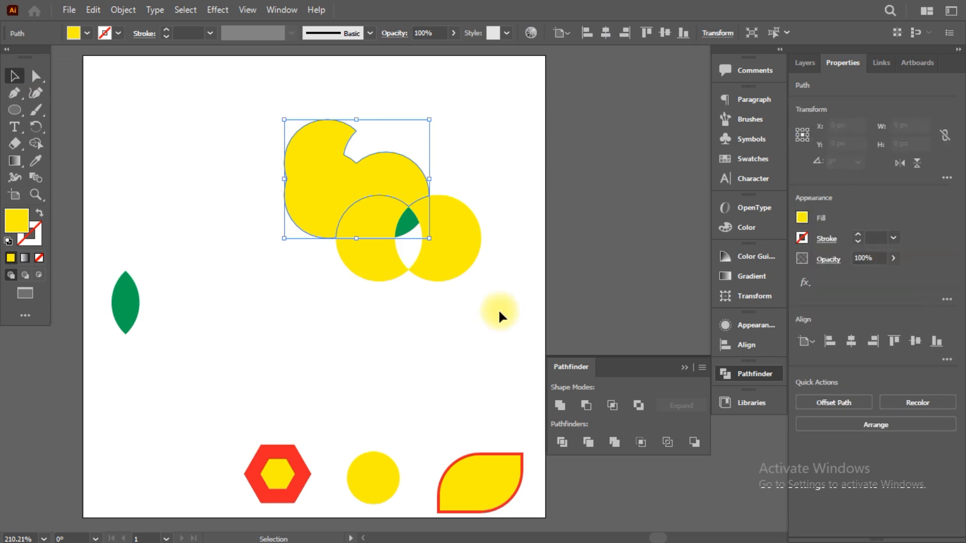
left_click(438, 244, "shift")
left_click_drag(448, 246, 289, 220)
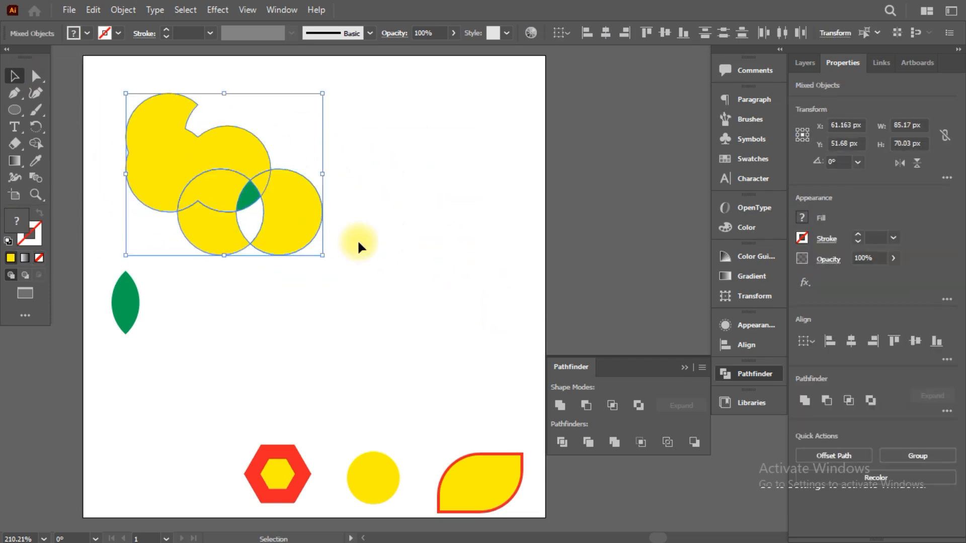
key("Delete")
View the "Working with Shapes" slide in the PowerPoint slide show and return to the Illustrator document
key("alt+Tab")
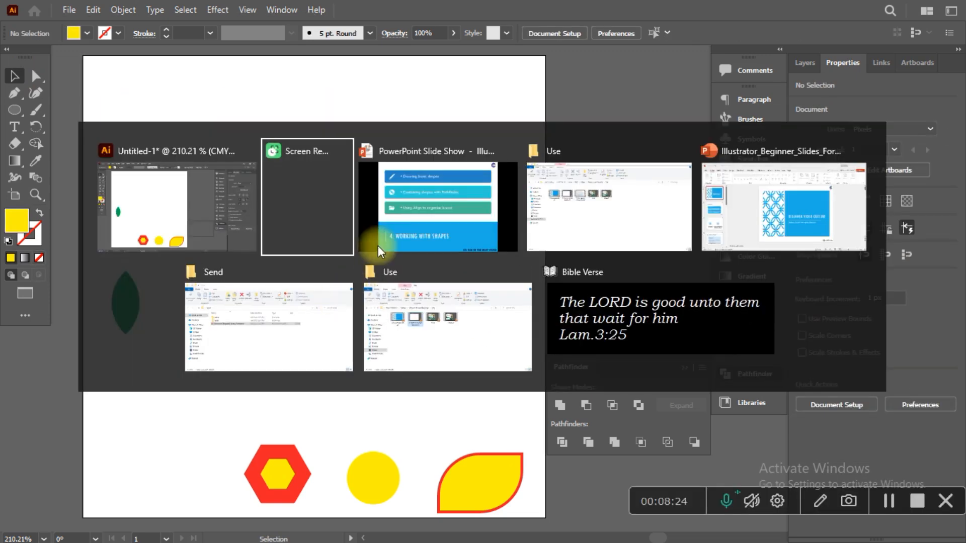
left_click(418, 211)
key("alt+Tab")
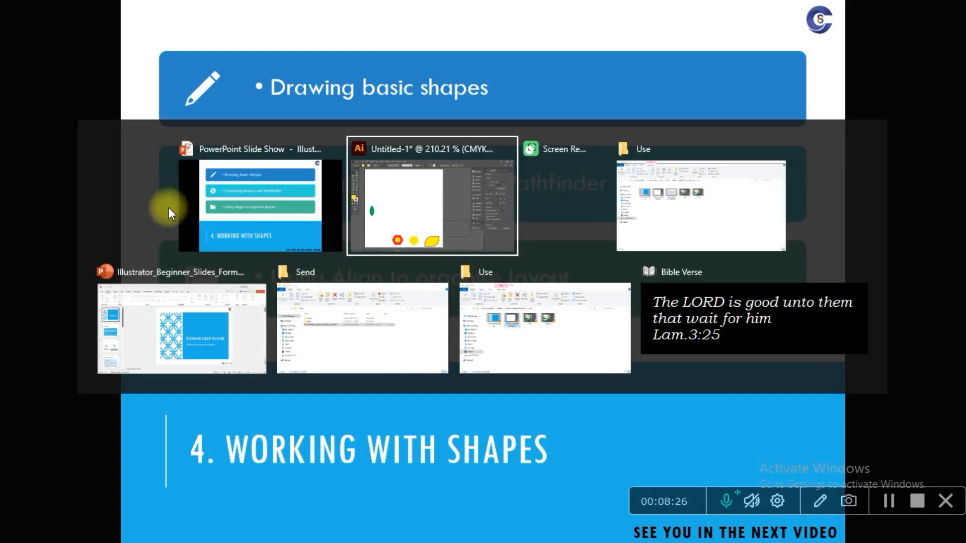
left_click(405, 208)
Draw four yellow rectangles of different sizes down the artboard, about 28 × 23, 32 × 25, 39 × 28 and 35 × 24 px
left_click(18, 109)
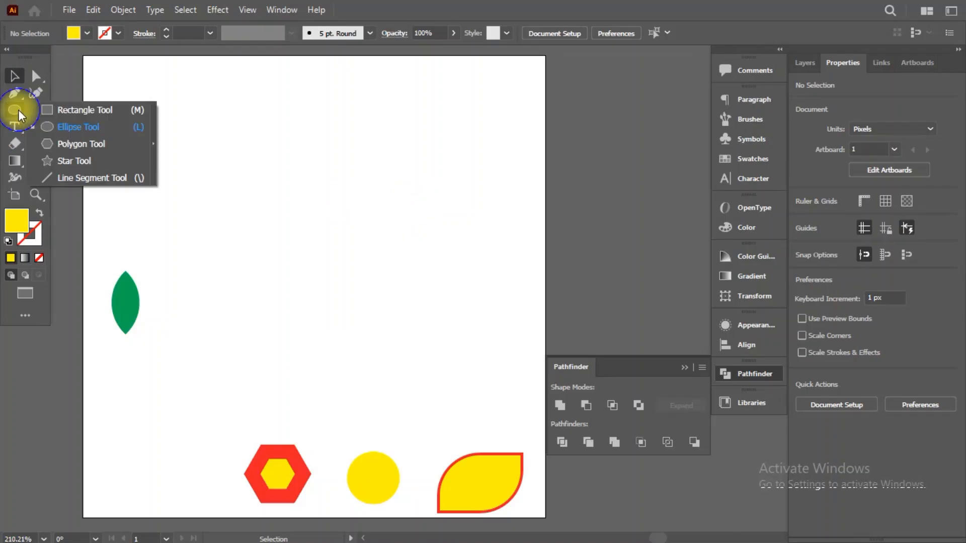
left_click(67, 110)
left_click_drag(150, 98, 216, 150)
left_click_drag(156, 172, 230, 231)
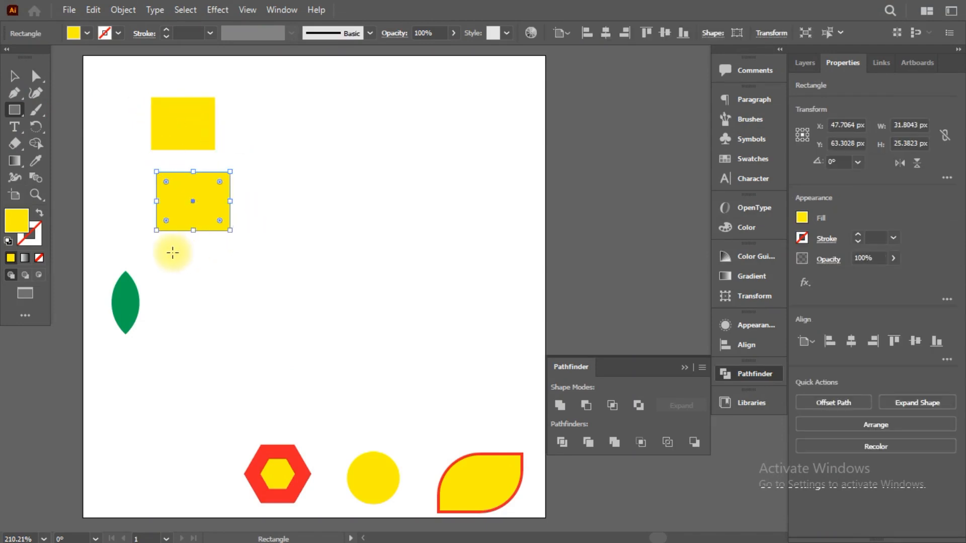
left_click_drag(166, 252, 256, 316)
left_click_drag(194, 340, 275, 396)
Fill the topmost rectangle with light brown after trying teal
left_click(15, 76)
left_click(188, 105)
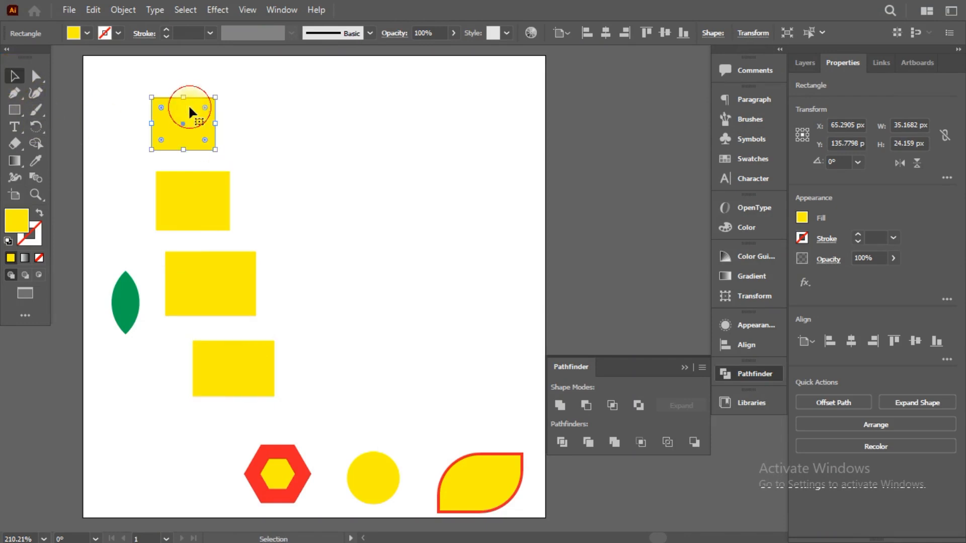
left_click(88, 35)
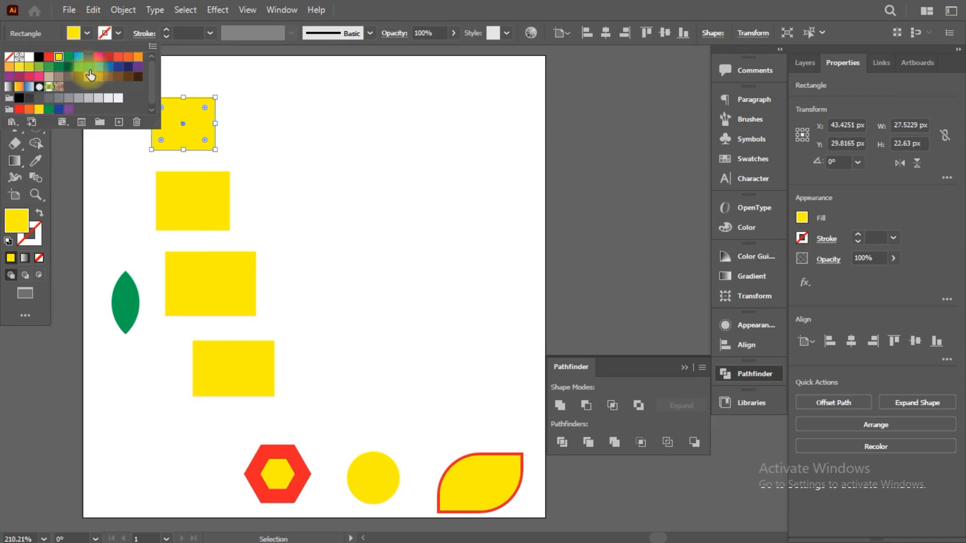
left_click(113, 80)
left_click(90, 34)
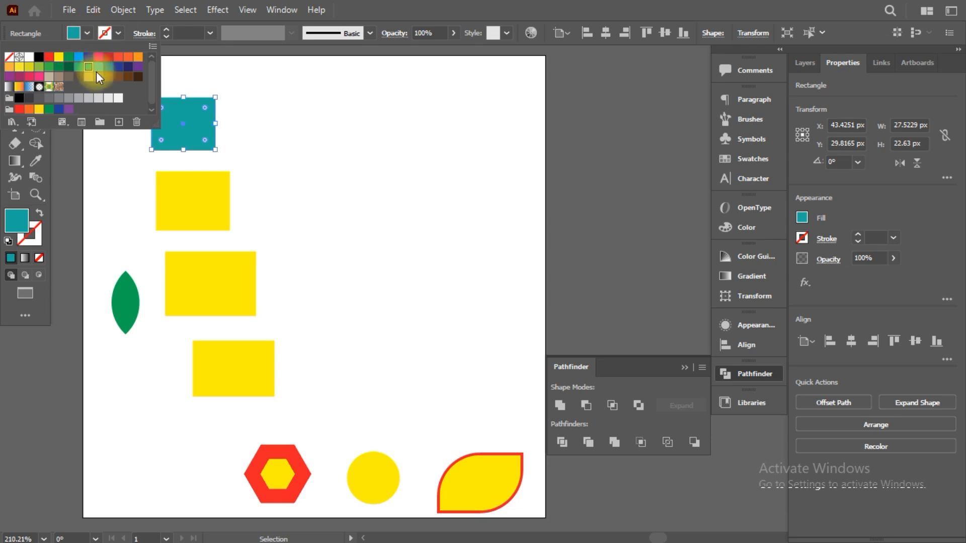
left_click(99, 77)
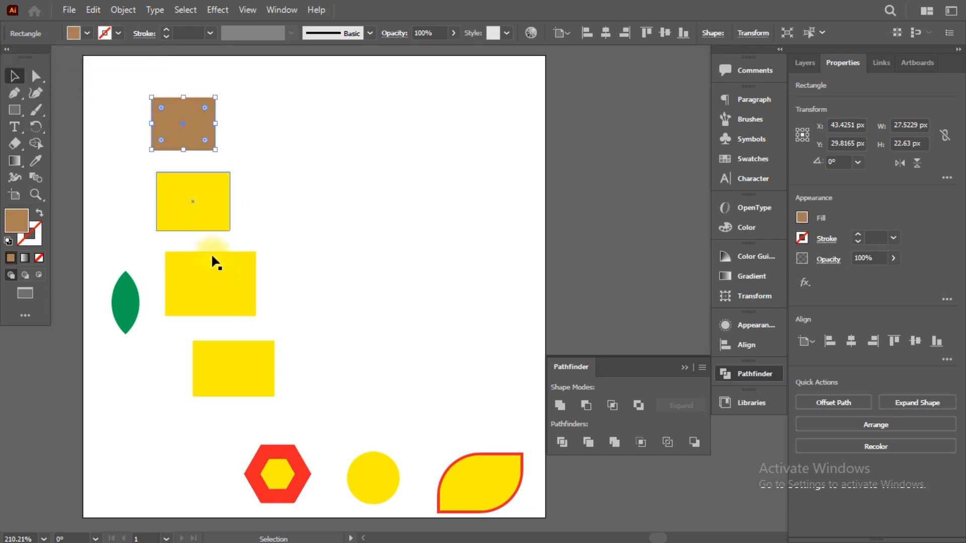
Fill the third rectangle from the top with dark brown after trying green
left_click(210, 253)
left_click(88, 35)
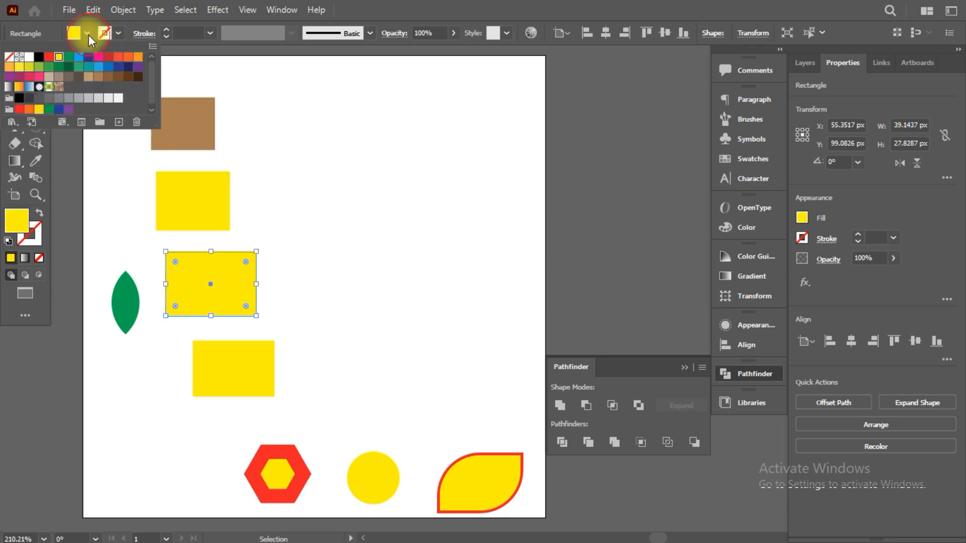
left_click(80, 70)
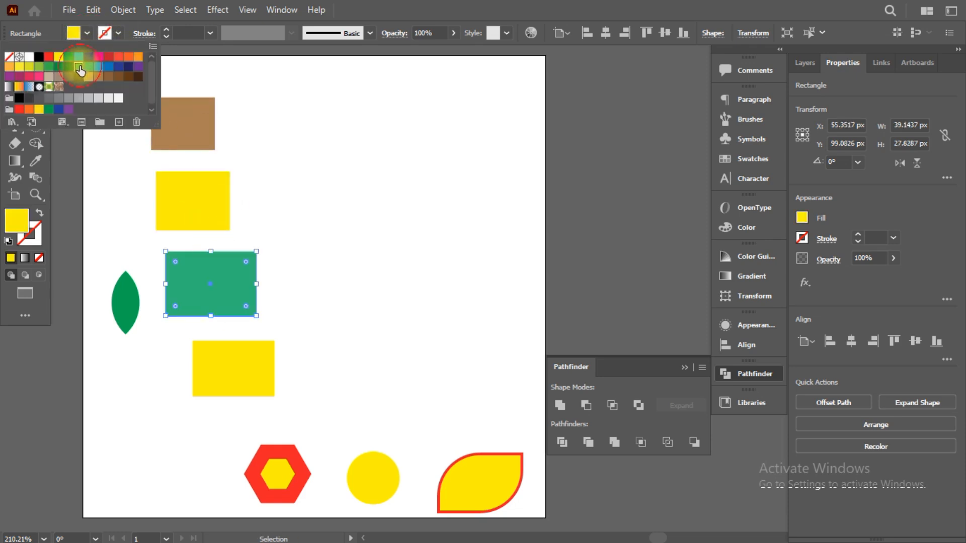
left_click(88, 35)
left_click(115, 77)
left_click(309, 247)
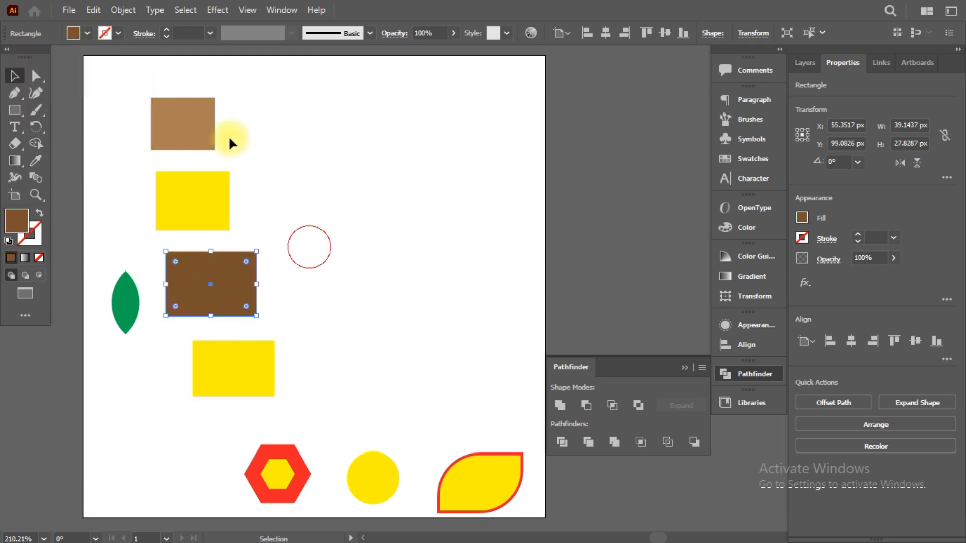
Spread copies of the light brown, dark brown and lowest yellow rectangles across the artboard, and collapse the Pathfinder panel
left_click_drag(190, 122, 313, 185)
left_click_drag(230, 269, 352, 269)
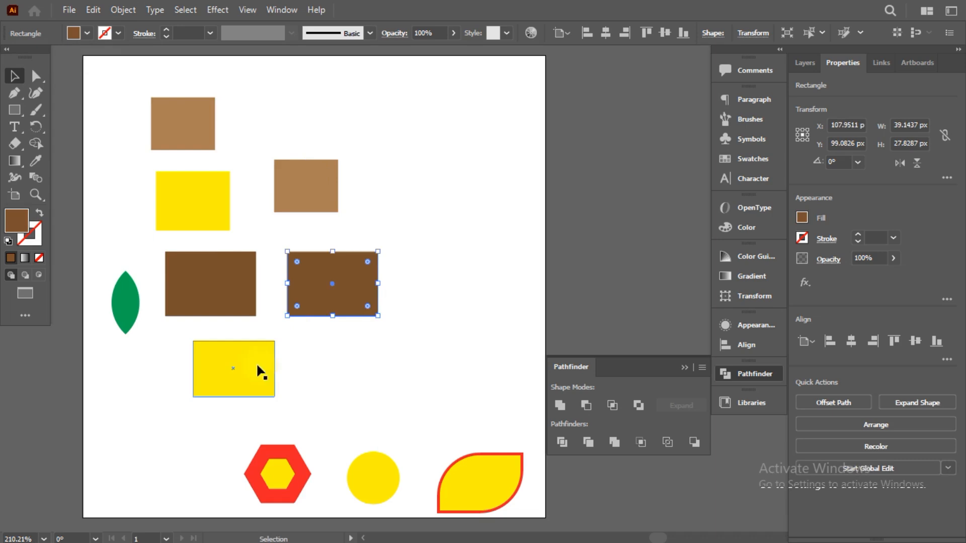
left_click_drag(261, 372, 381, 236)
left_click_drag(313, 184, 442, 143)
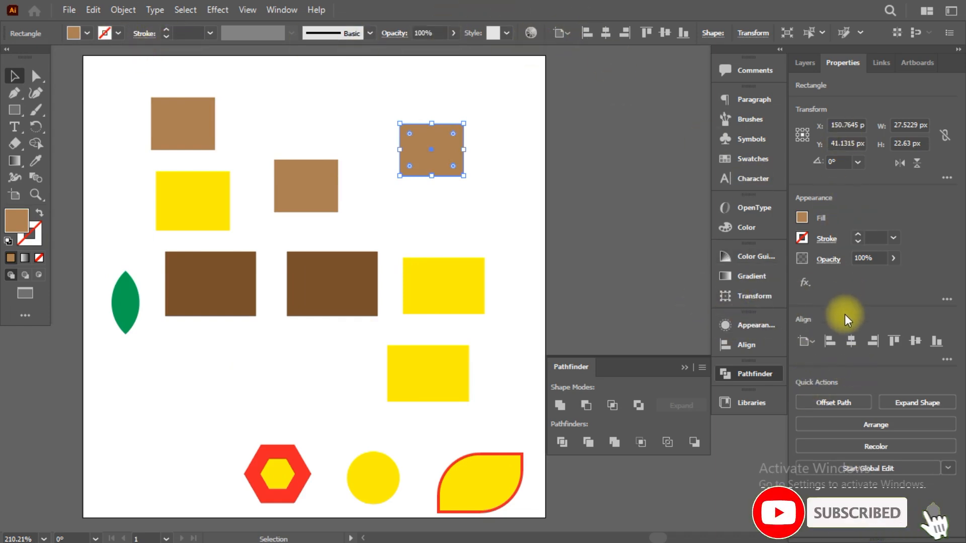
left_click_drag(581, 373, 733, 380)
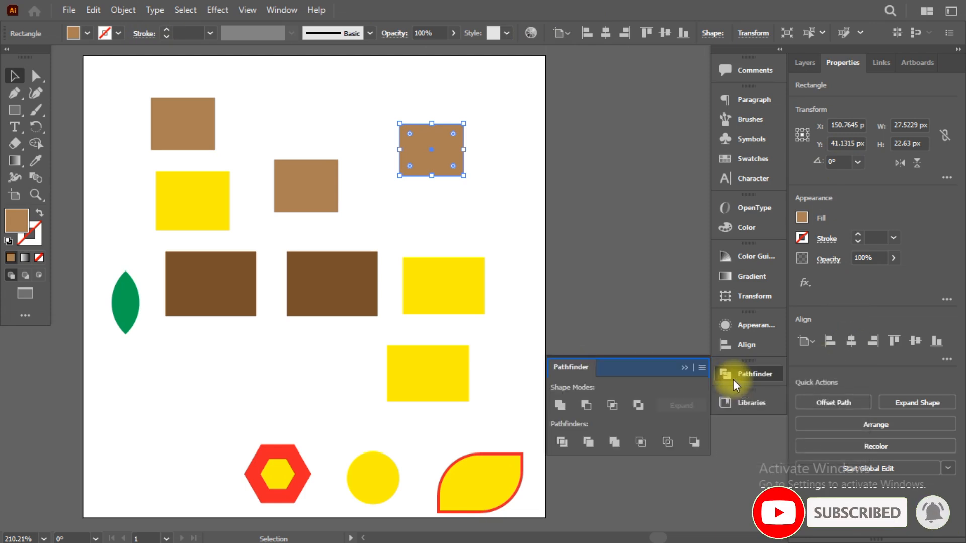
left_click(684, 367)
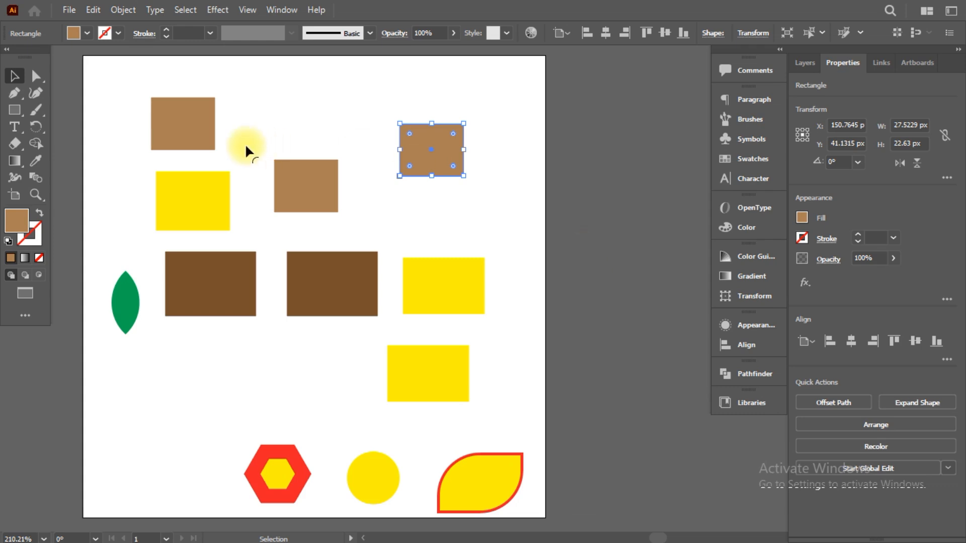
Try left-aligning the three light brown rectangles and the upper yellow rectangle, and undo the alignment
left_click(182, 126)
left_click(193, 196, "shift")
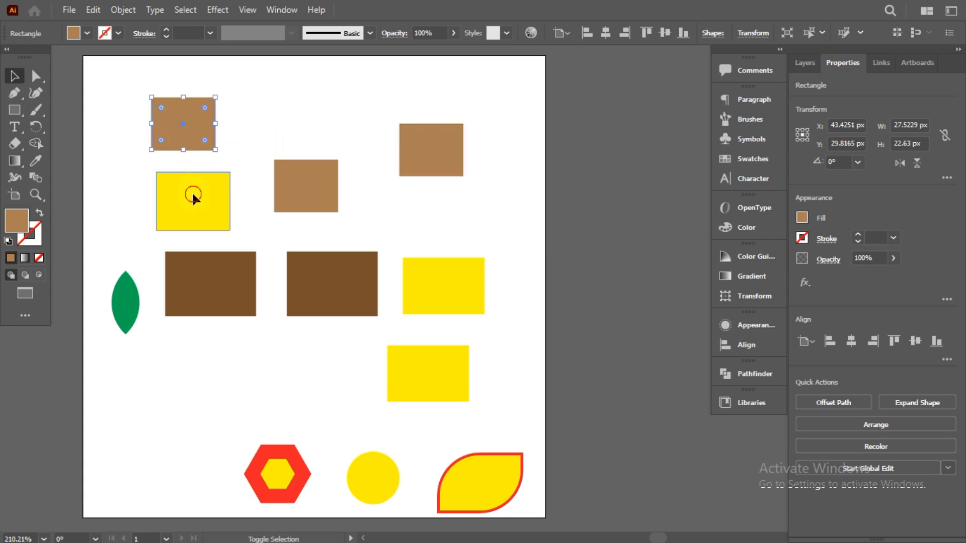
left_click(285, 188, "shift")
left_click(411, 153, "shift")
left_click(412, 154)
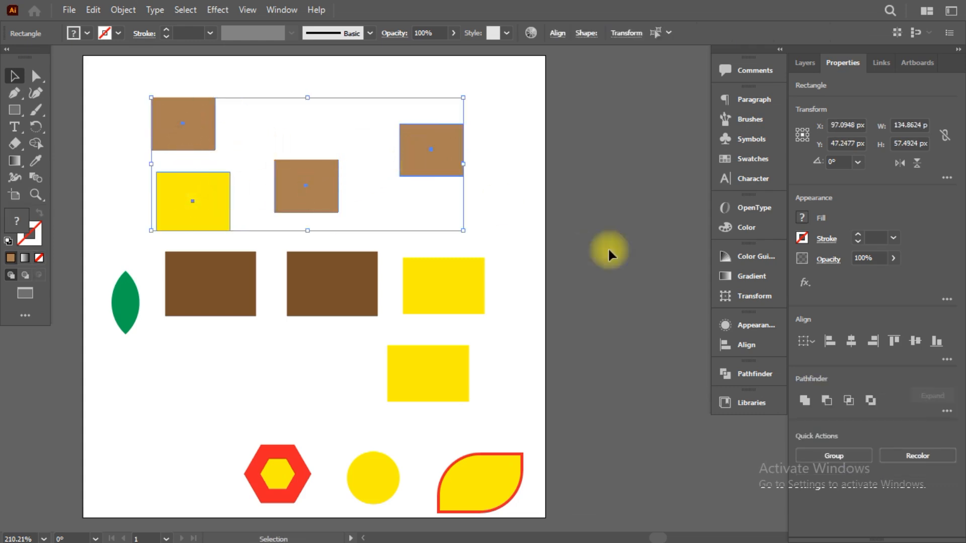
left_click(825, 340)
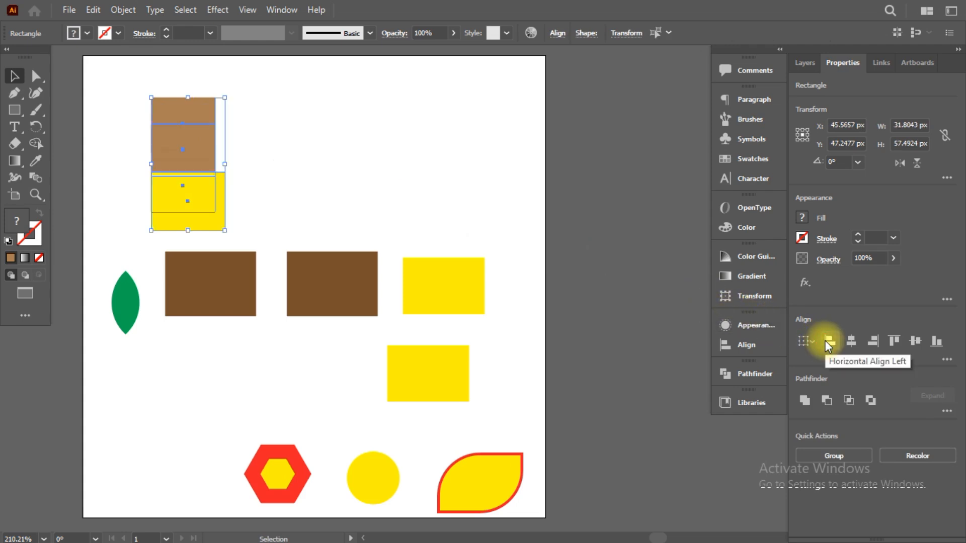
key("ctrl+z")
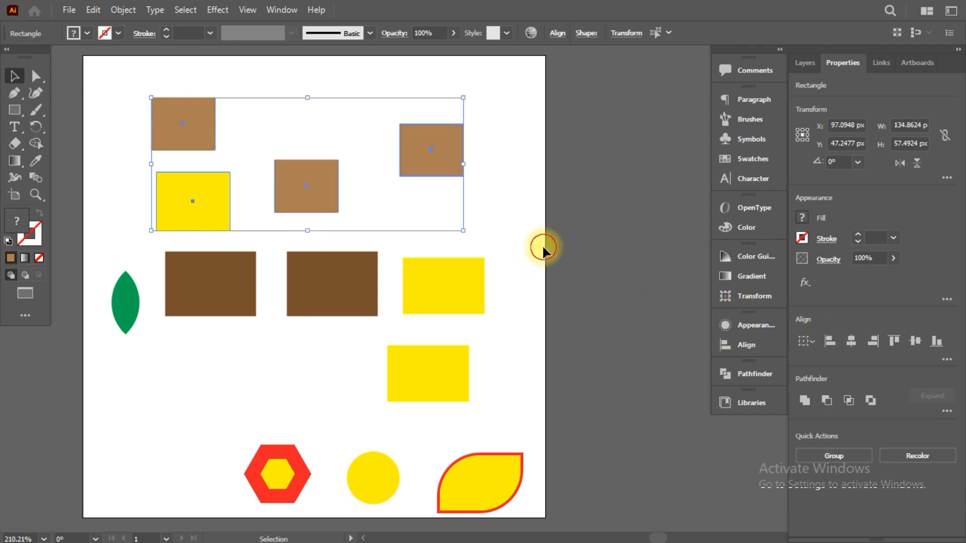
left_click(533, 246)
Arrange the upper four rectangles in a row and align their vertical centres after trying top and bottom alignment
left_click_drag(318, 180, 372, 147)
left_click_drag(214, 197, 287, 146)
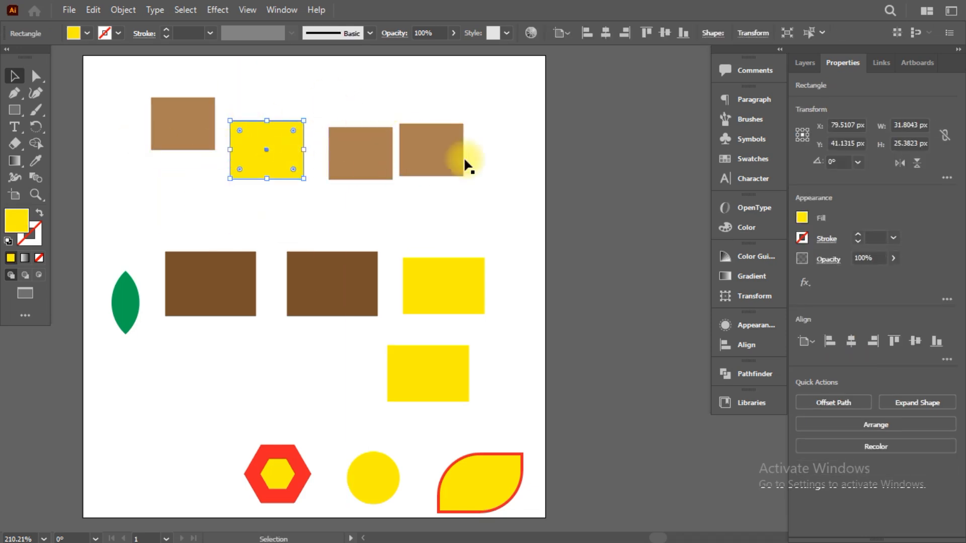
left_click_drag(515, 157, 145, 119)
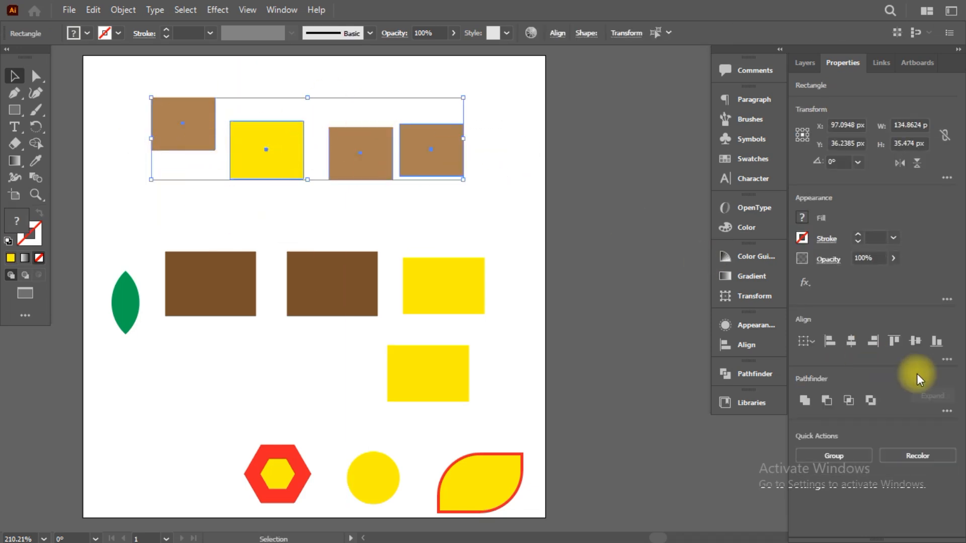
left_click(894, 342)
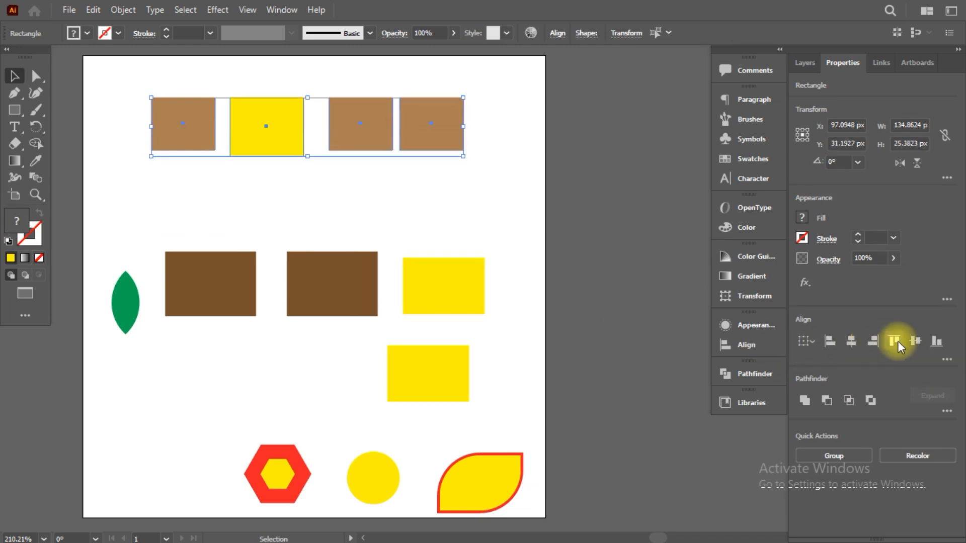
left_click(937, 344)
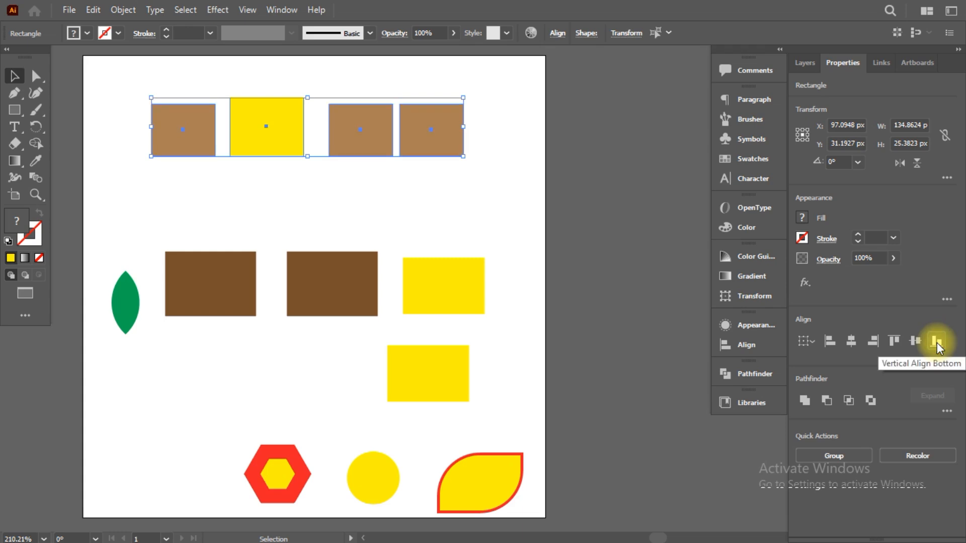
left_click(915, 341)
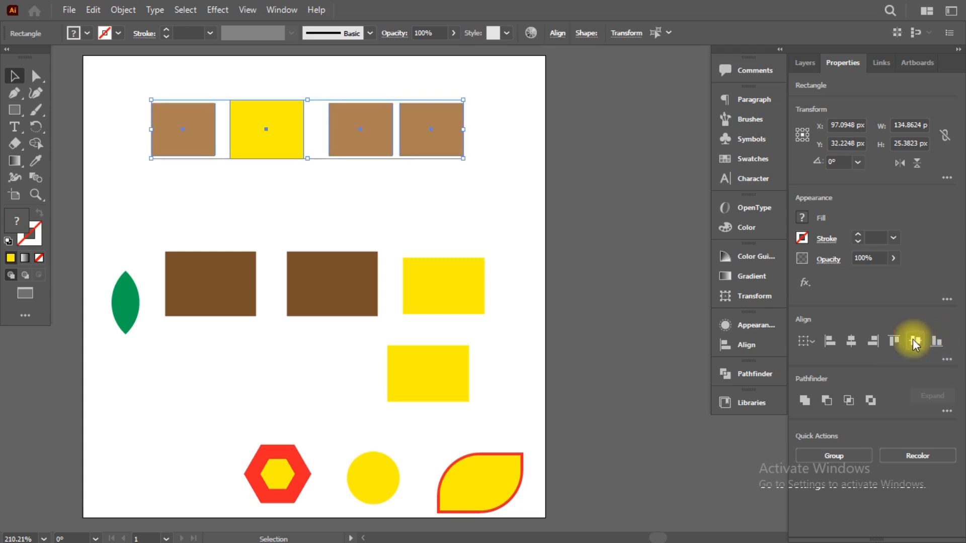
left_click(362, 213)
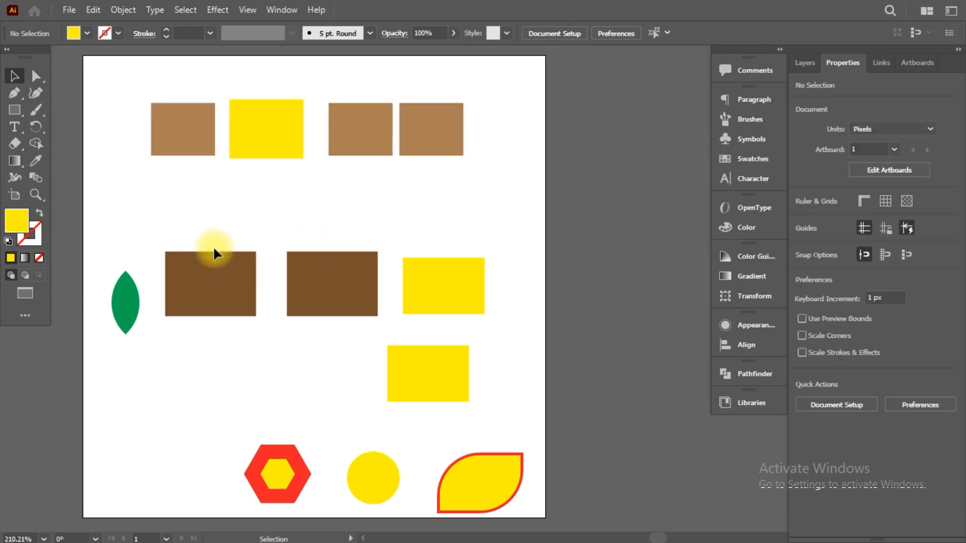
Move the green leaf down, shift the first dark brown rectangle outward, and left-align it with the light brown rectangle above
left_click_drag(126, 295, 132, 419)
left_click_drag(201, 261, 165, 258)
left_click(153, 116, "shift")
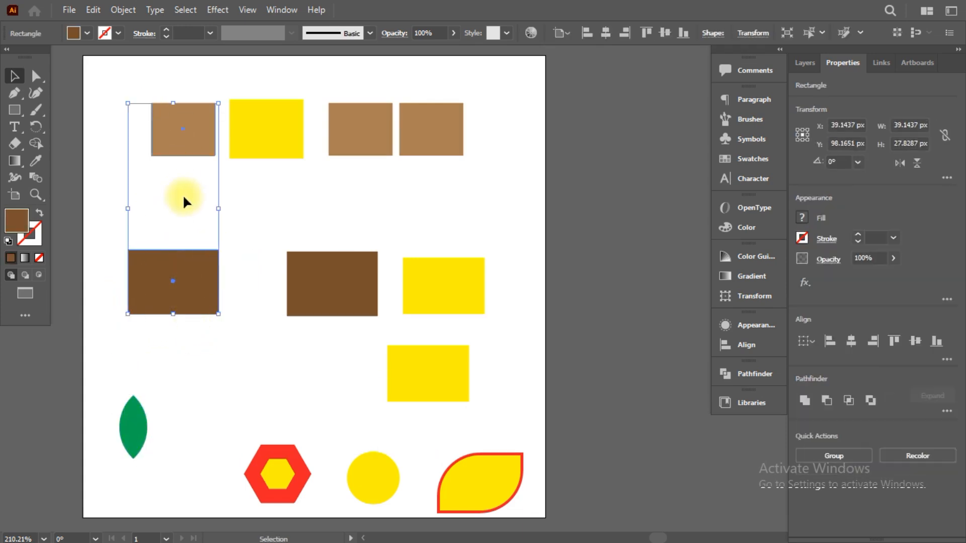
left_click(829, 341)
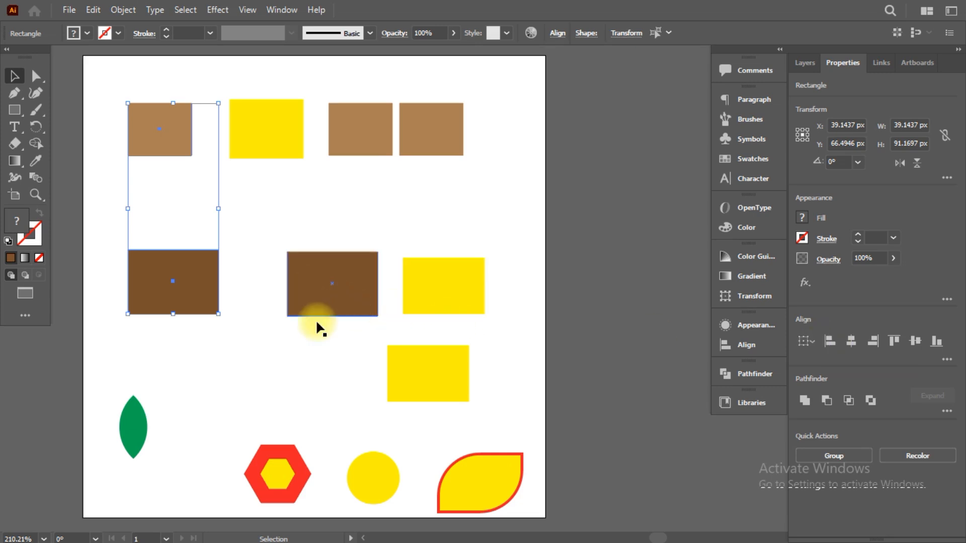
Align the horizontal centres of the upper yellow rectangle and the second dark brown rectangle
left_click_drag(329, 332, 282, 152)
left_click(352, 349)
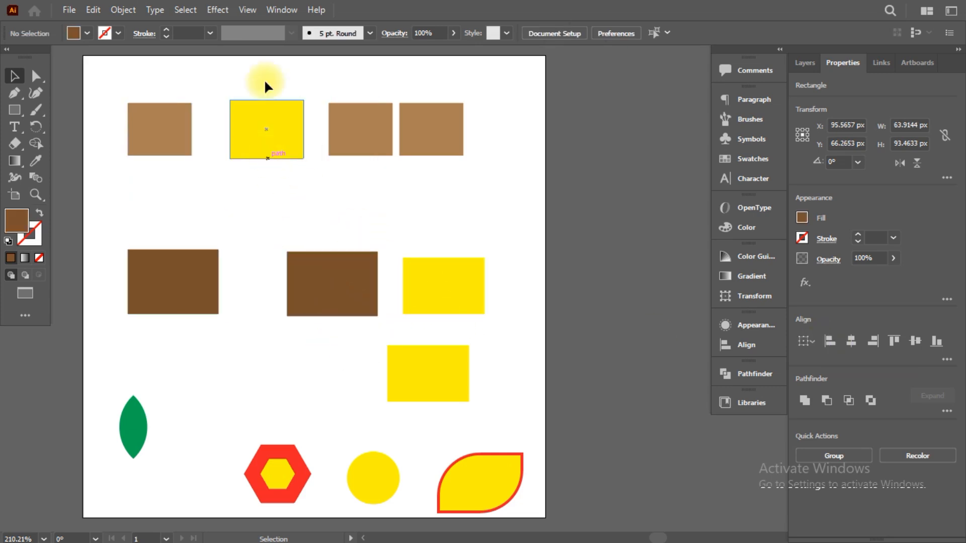
left_click_drag(265, 65, 310, 316)
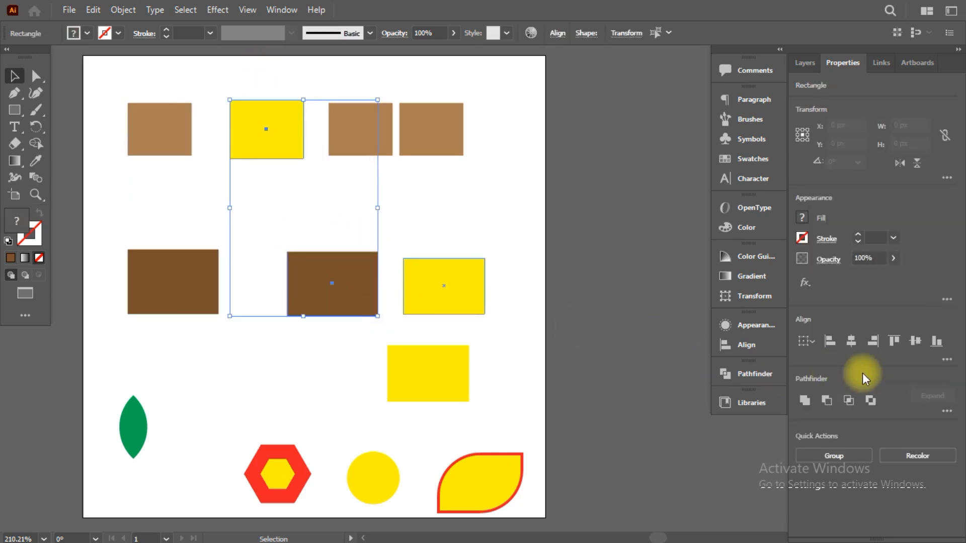
left_click(850, 341)
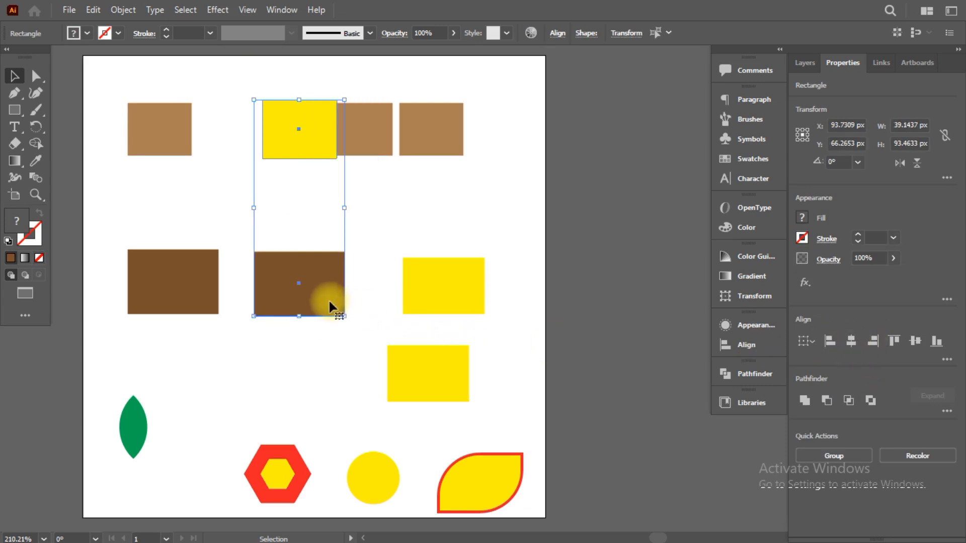
Align the bottom edges of the two dark brown rectangles and the yellow rectangle in their row, and group the three
left_click_drag(355, 373, 219, 297)
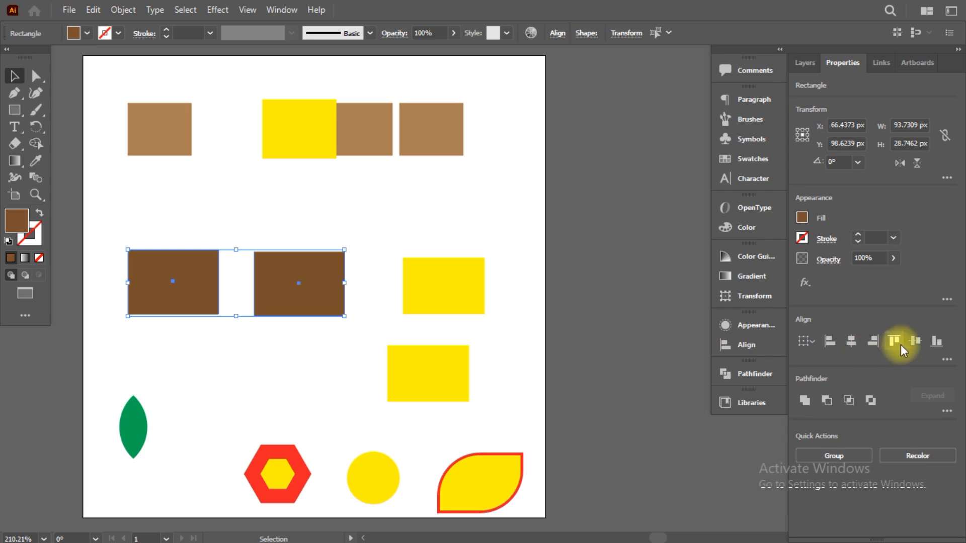
left_click(937, 342)
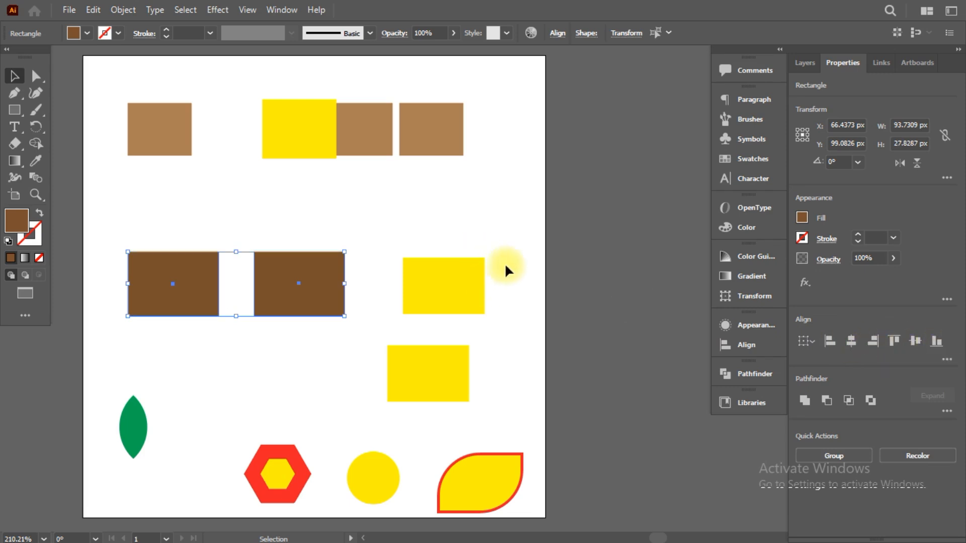
left_click_drag(534, 291, 276, 267)
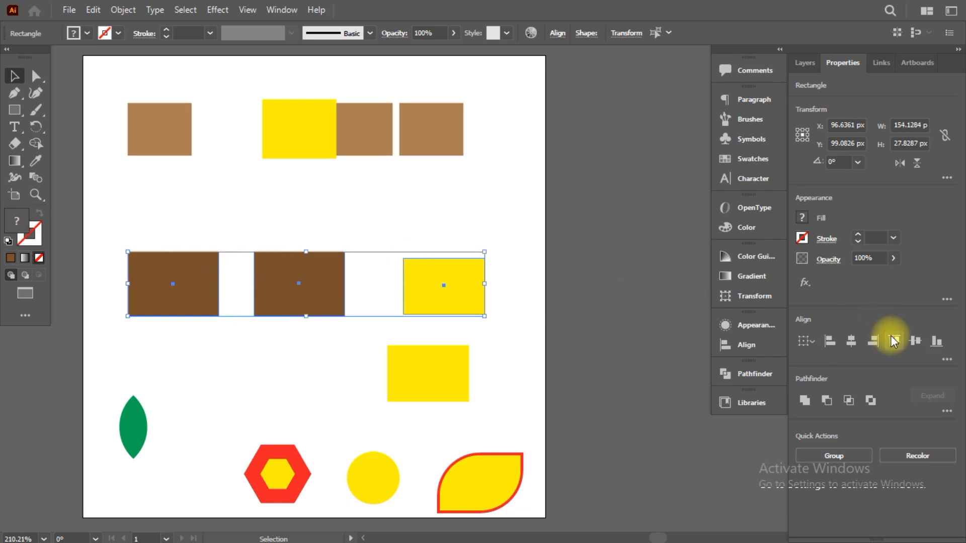
left_click(937, 343)
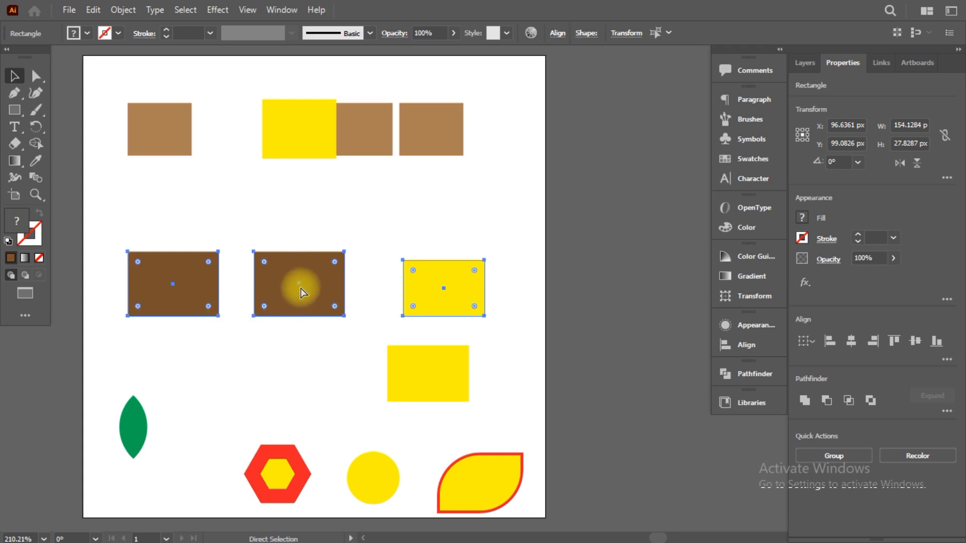
key("ctrl+g")
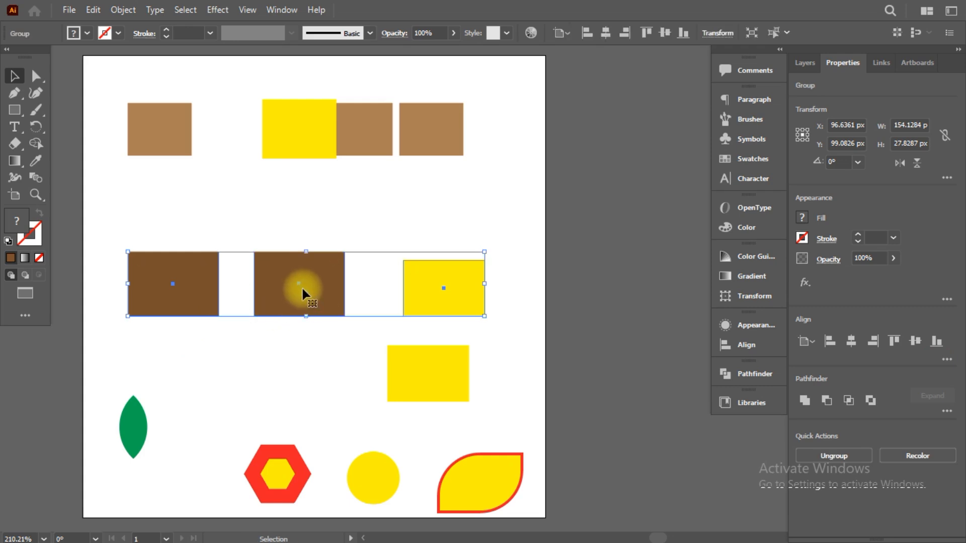
Centre the upper yellow rectangle roughly between the first two light brown rectangles and delete the last light brown rectangle in that row
left_click(575, 226)
left_click_drag(298, 137, 262, 139)
left_click_drag(431, 141, 466, 145)
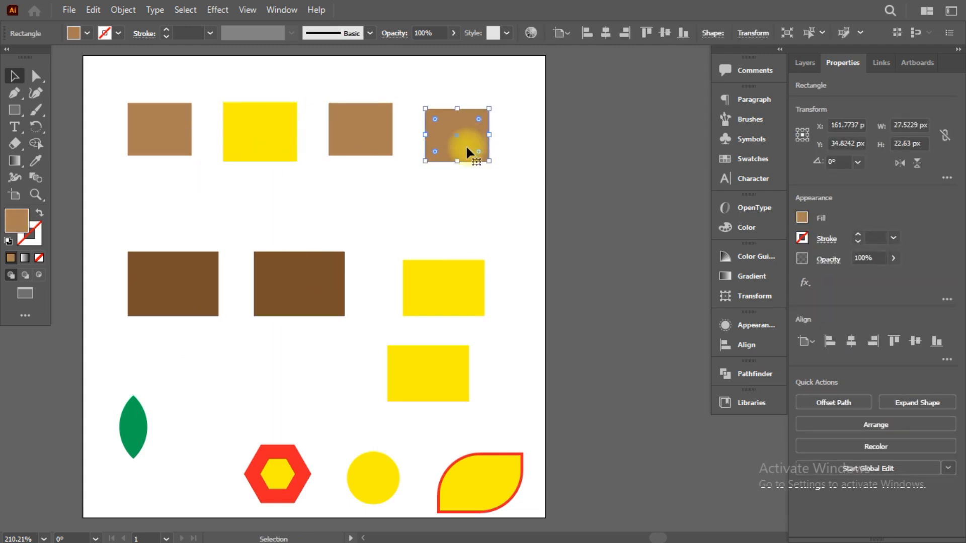
key("Delete")
Align the top edges of the two light brown rectangles and the yellow rectangle between them, and group the three
left_click_drag(428, 187, 116, 111)
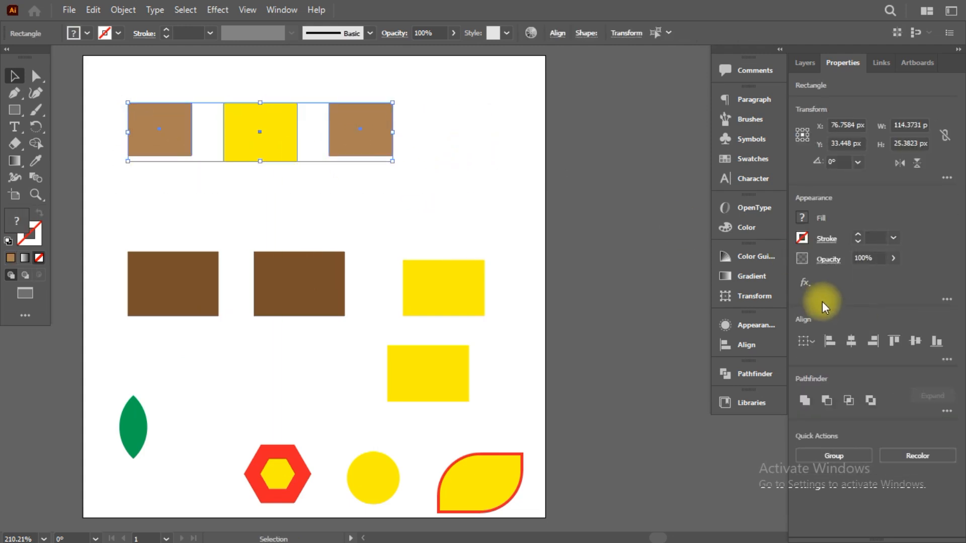
left_click(894, 342)
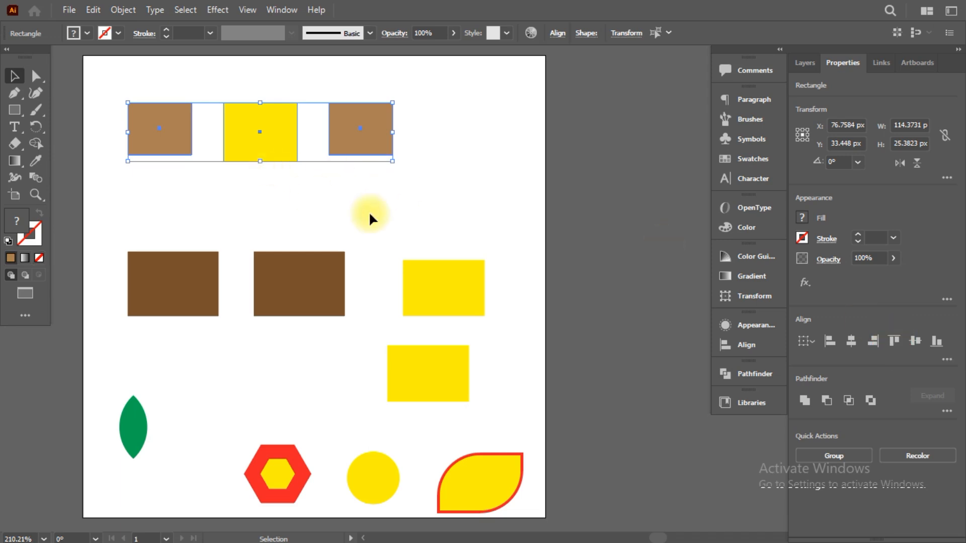
key("a")
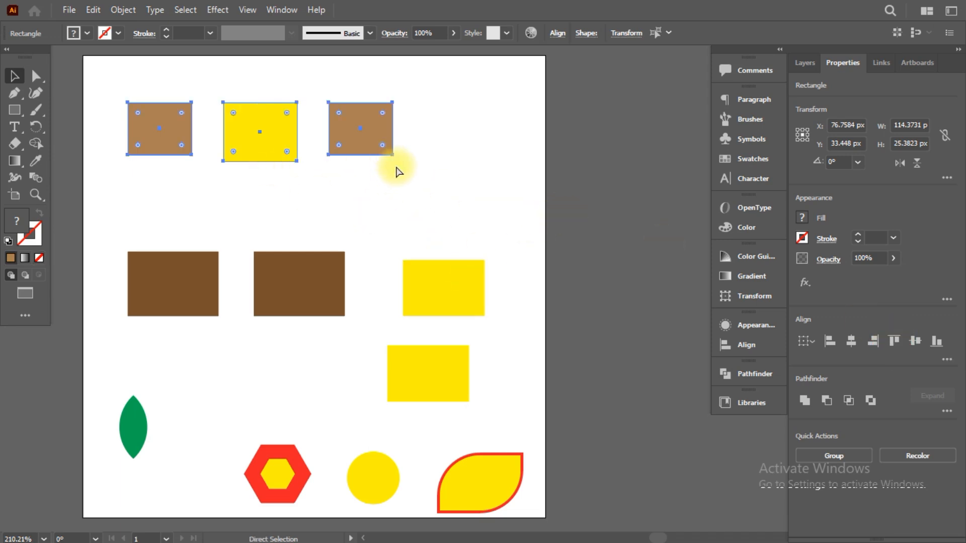
key("v")
left_click(502, 198)
Check the two rectangle groups by selecting them, and switch to the presentation's "Working with Shapes" slide
left_click_drag(519, 277, 275, 112)
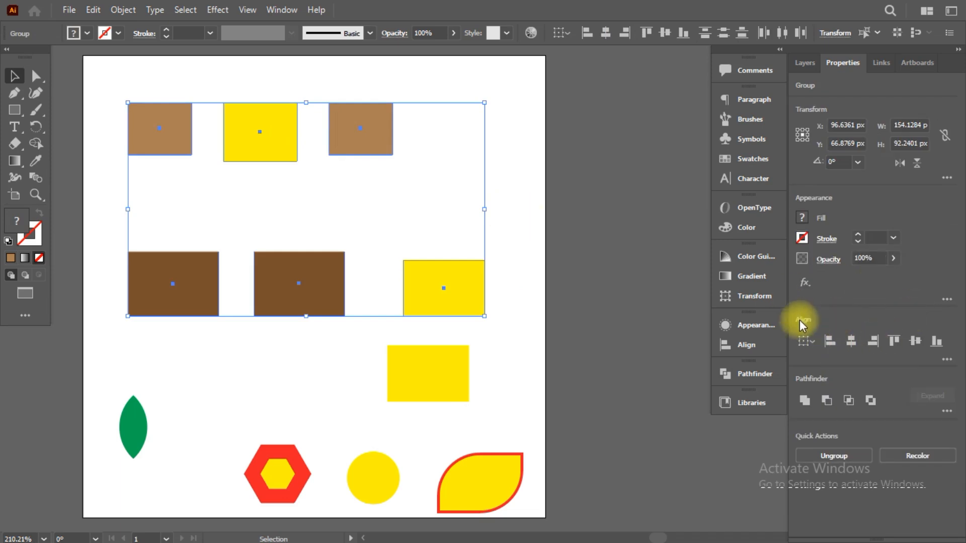
left_click(608, 273)
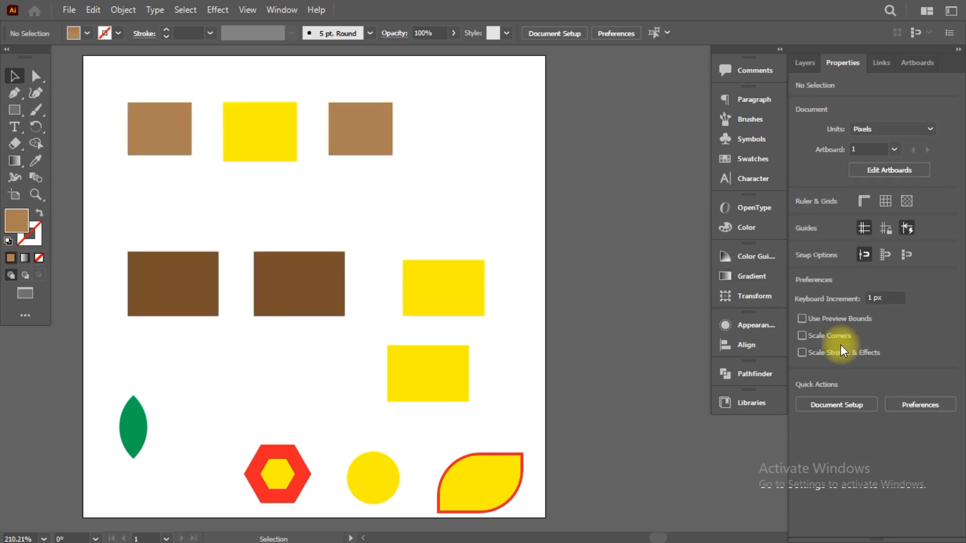
left_click(364, 151)
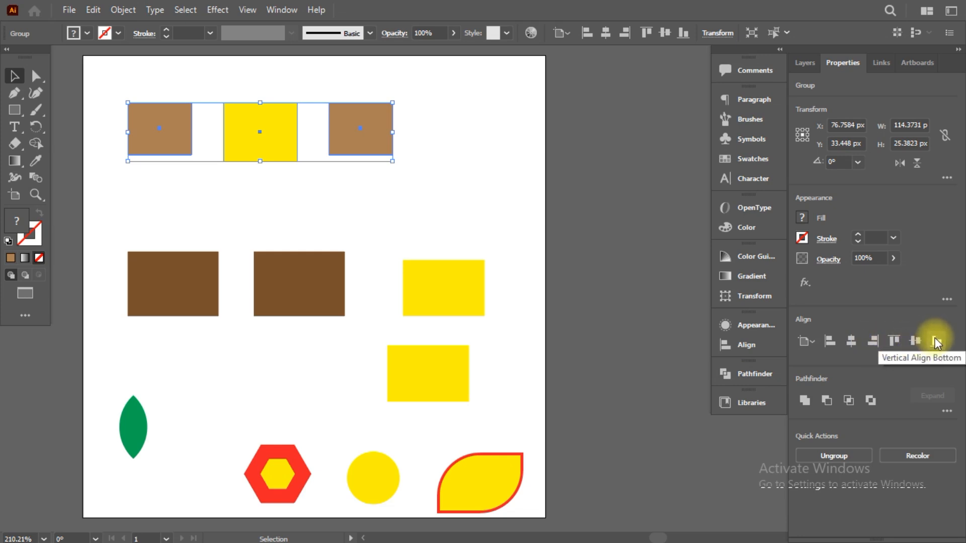
left_click(446, 233)
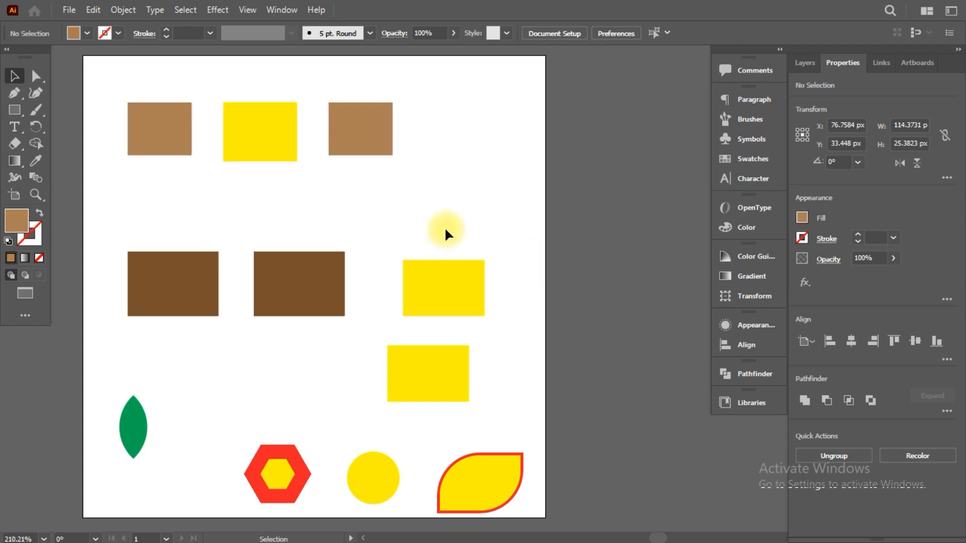
key("alt+Tab")
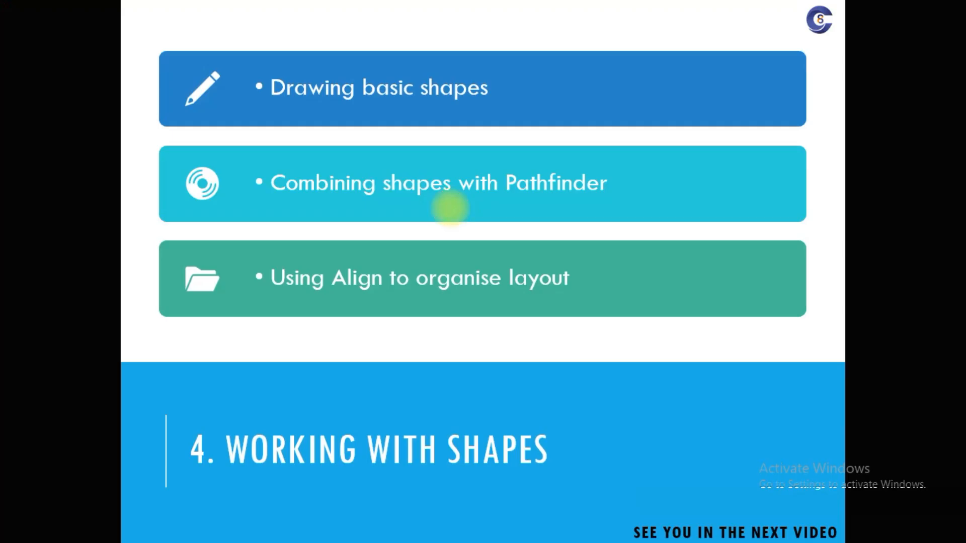